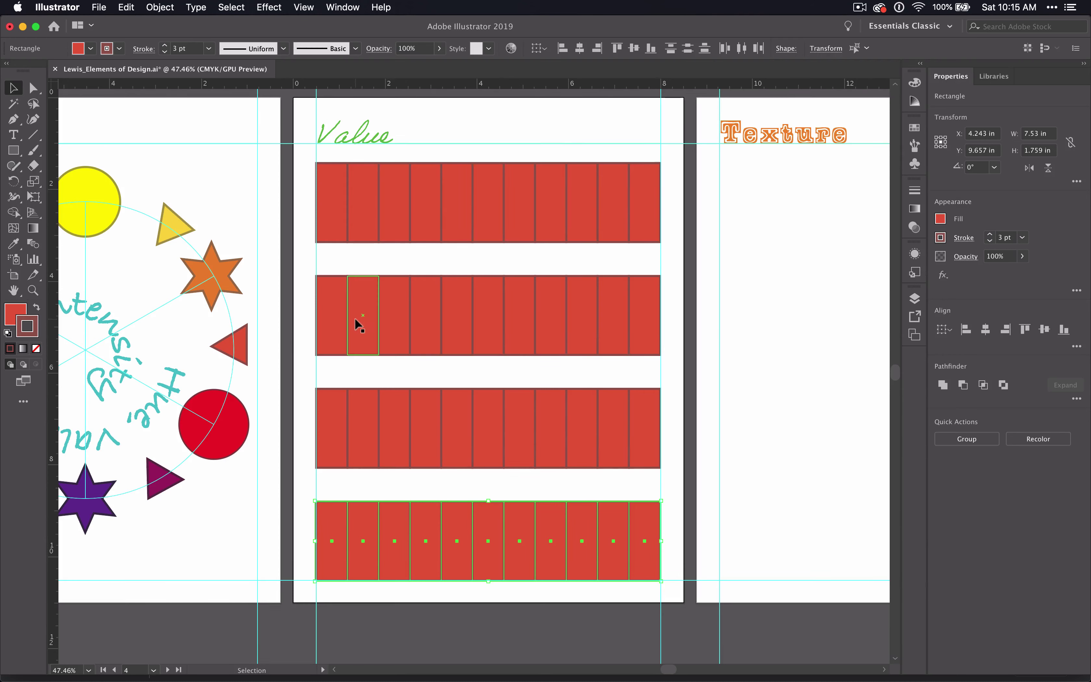
Step: Reset all 44 rectangles to the default white fill and 1 pt black stroke, then deselect
left_click(337, 249)
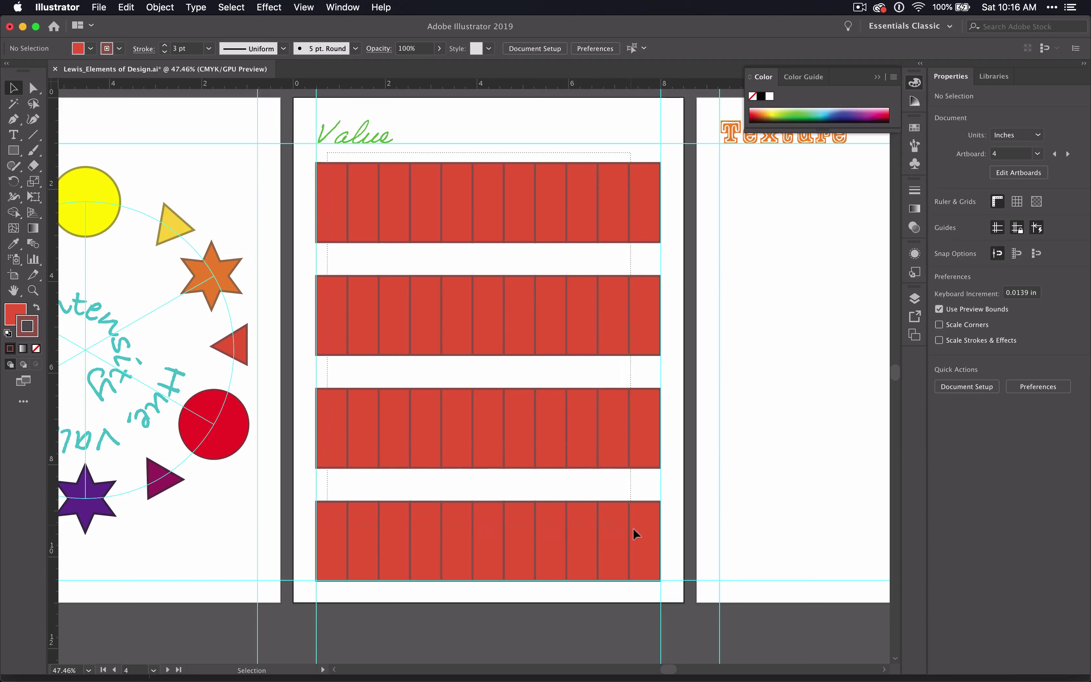
key("super+alt+a")
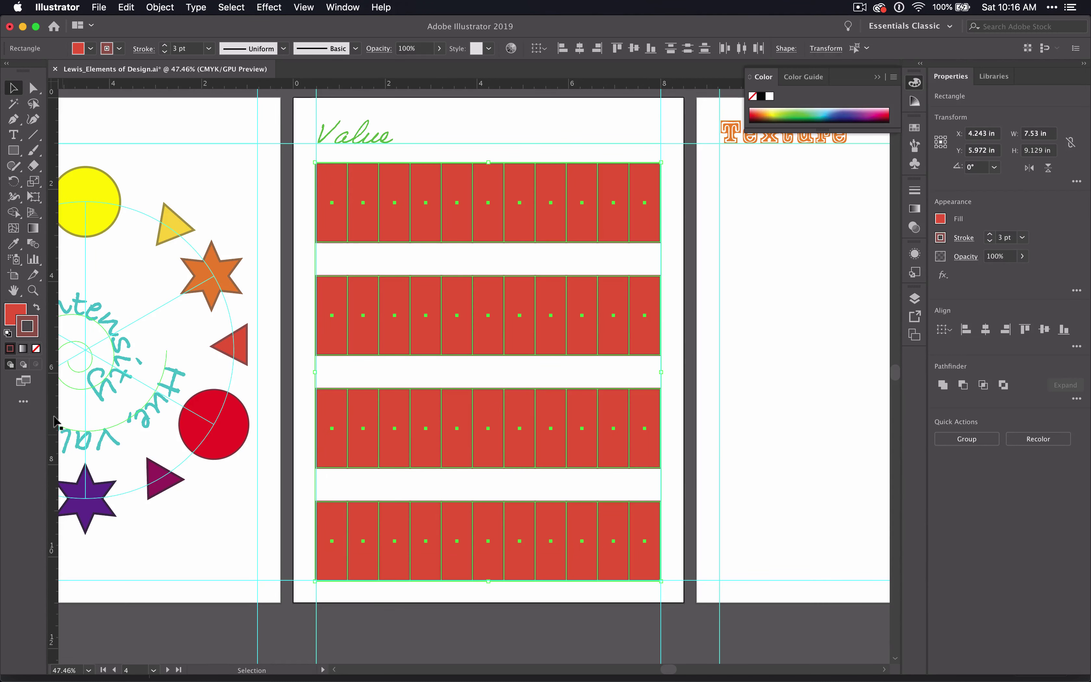
left_click(8, 333)
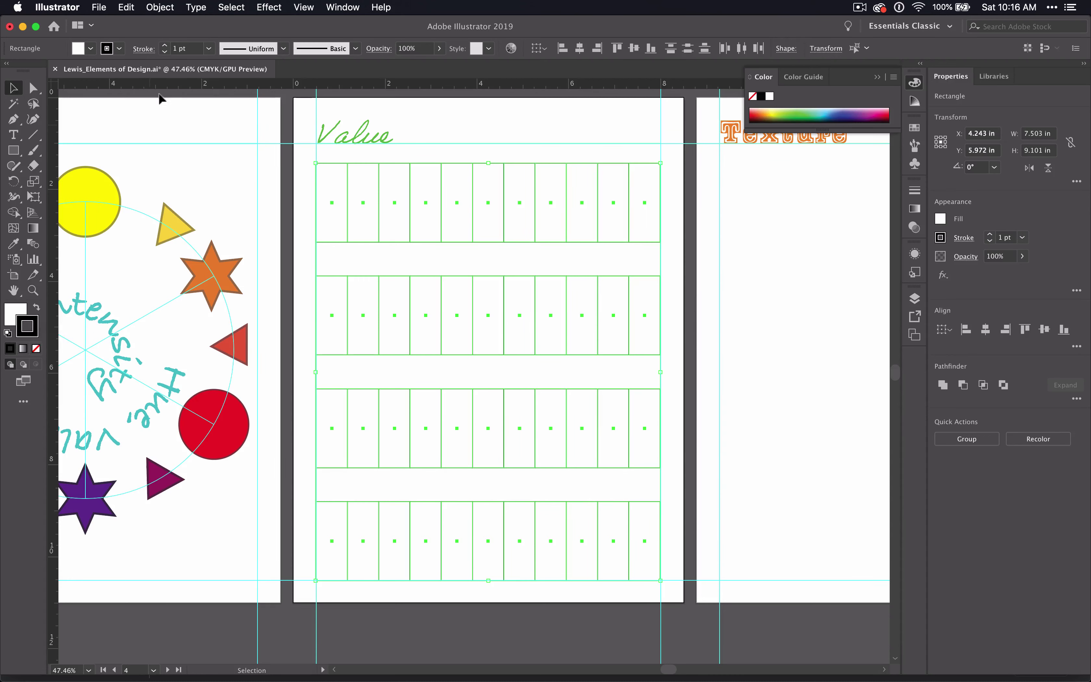
left_click(387, 258)
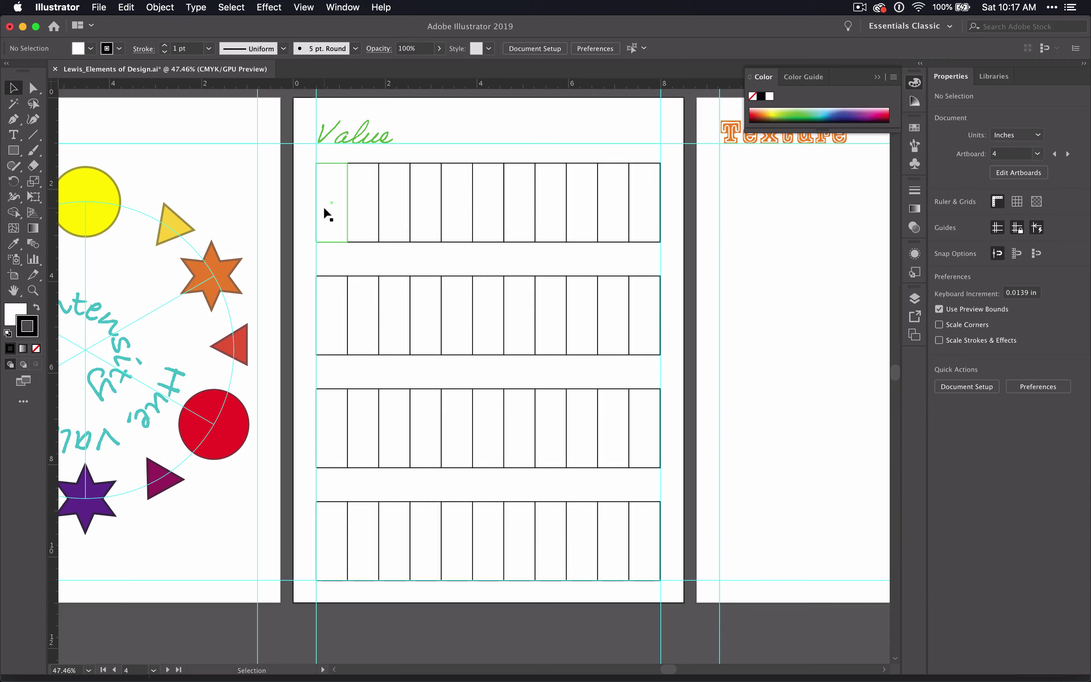
Step: Select the second row and preview red-orange FF502E (R 255, G 80, B 46) as its fill
left_click_drag(336, 263, 657, 336)
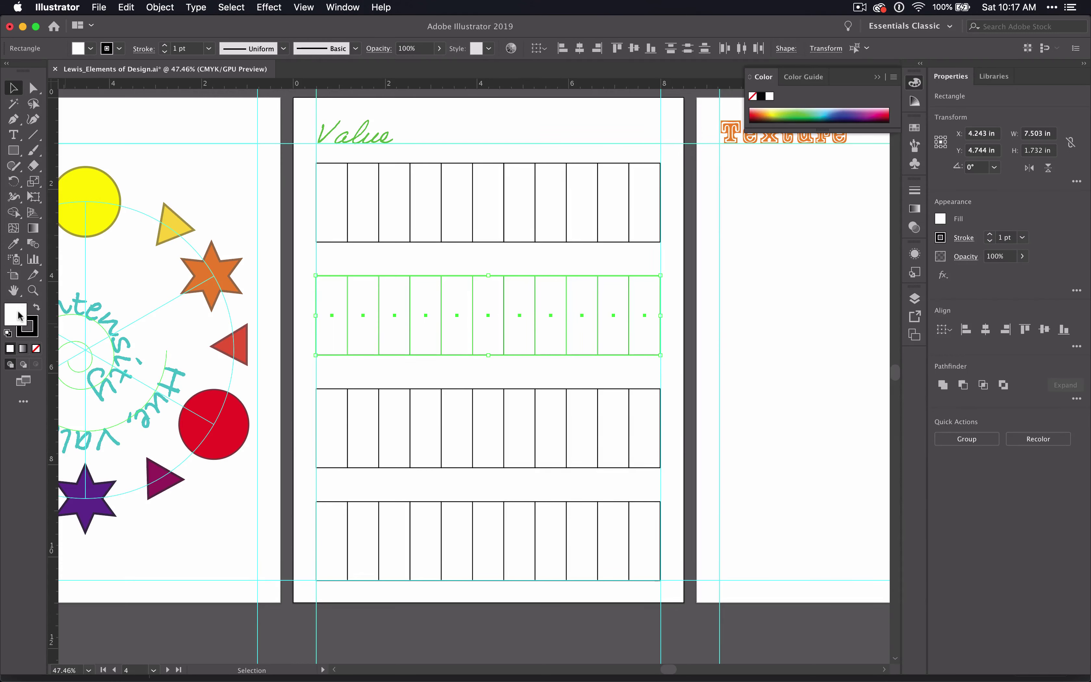
double_click(19, 316)
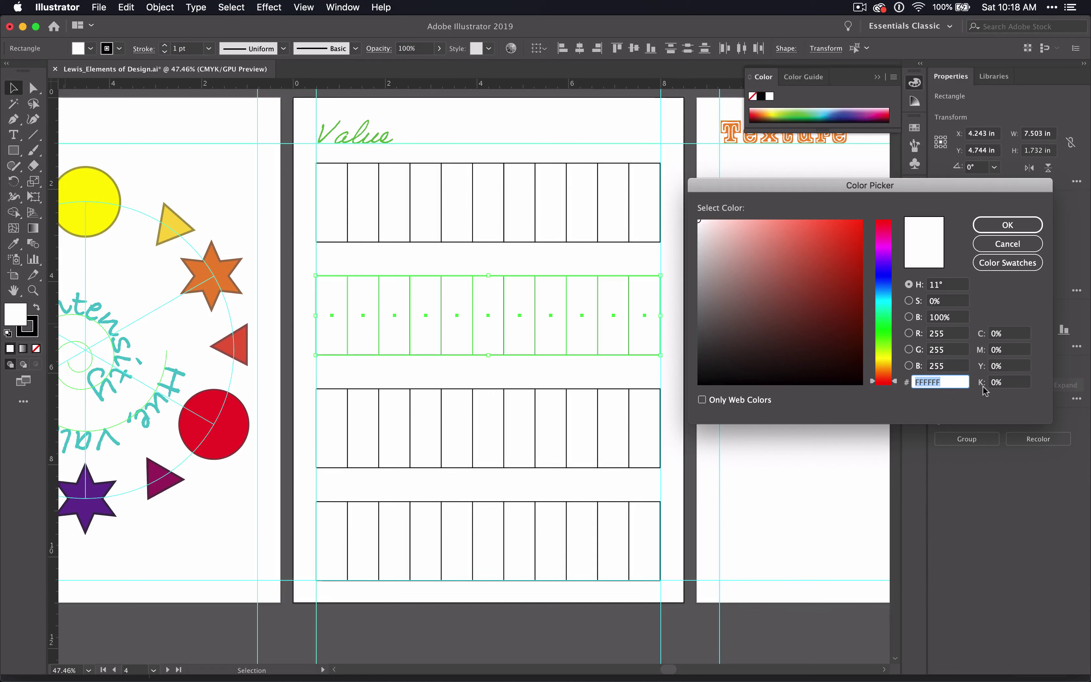
mouse_move(726, 261)
left_mouse_down()
mouse_move(747, 326)
mouse_move(825, 311)
mouse_move(768, 341)
mouse_move(757, 318)
mouse_move(762, 279)
mouse_move(806, 252)
mouse_move(819, 293)
mouse_move(798, 323)
left_mouse_up()
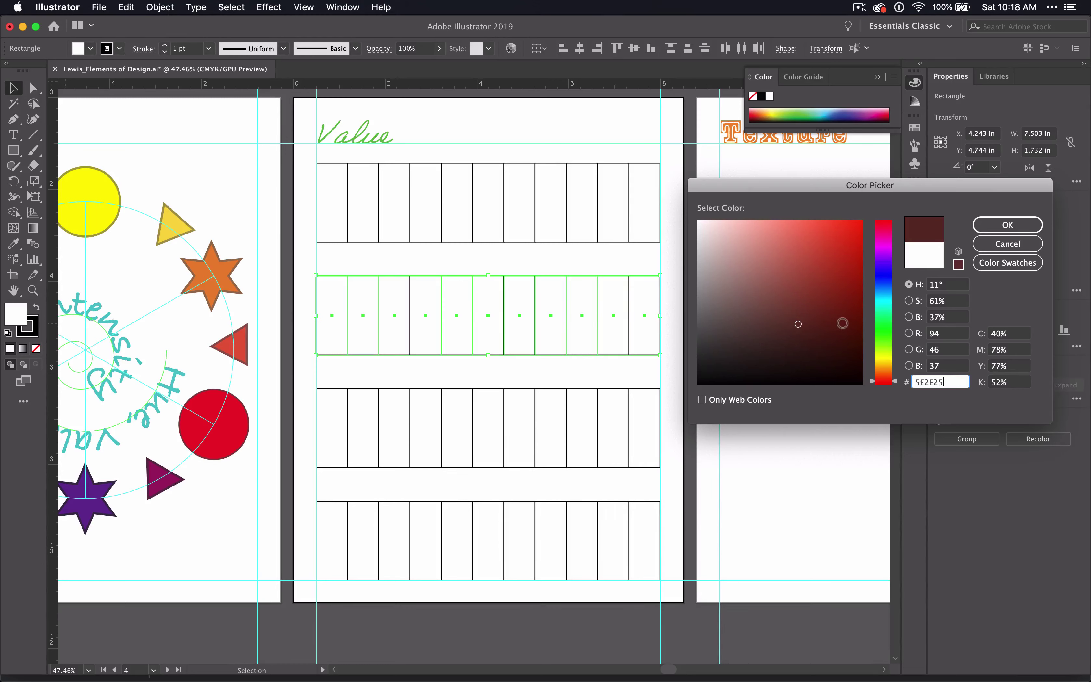
left_click_drag(841, 323, 833, 214)
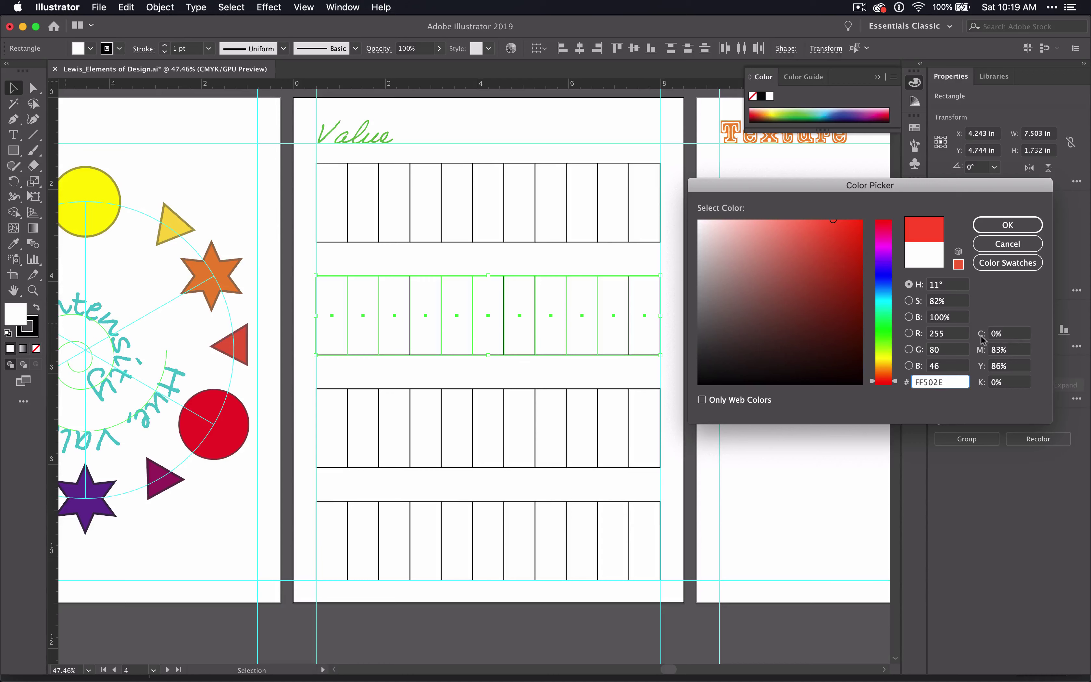
Step: Fill the second row yellow with magenta 0% and yellow 100%
left_click(1007, 351)
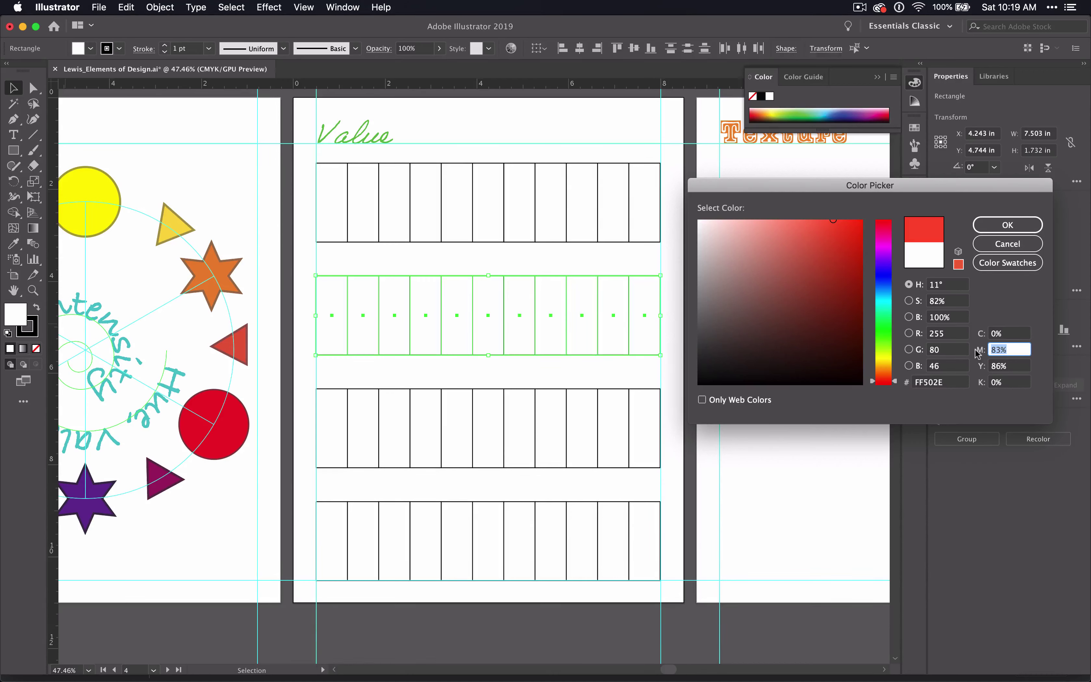
type("0")
key("Tab")
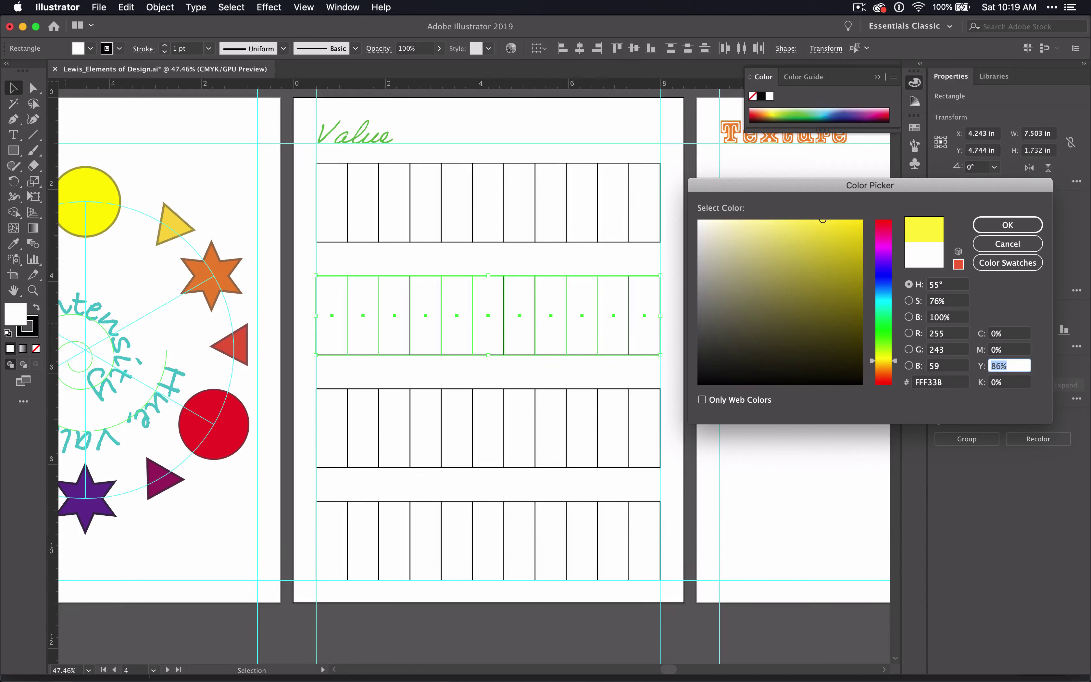
type("100")
key("Tab")
left_click(1007, 225)
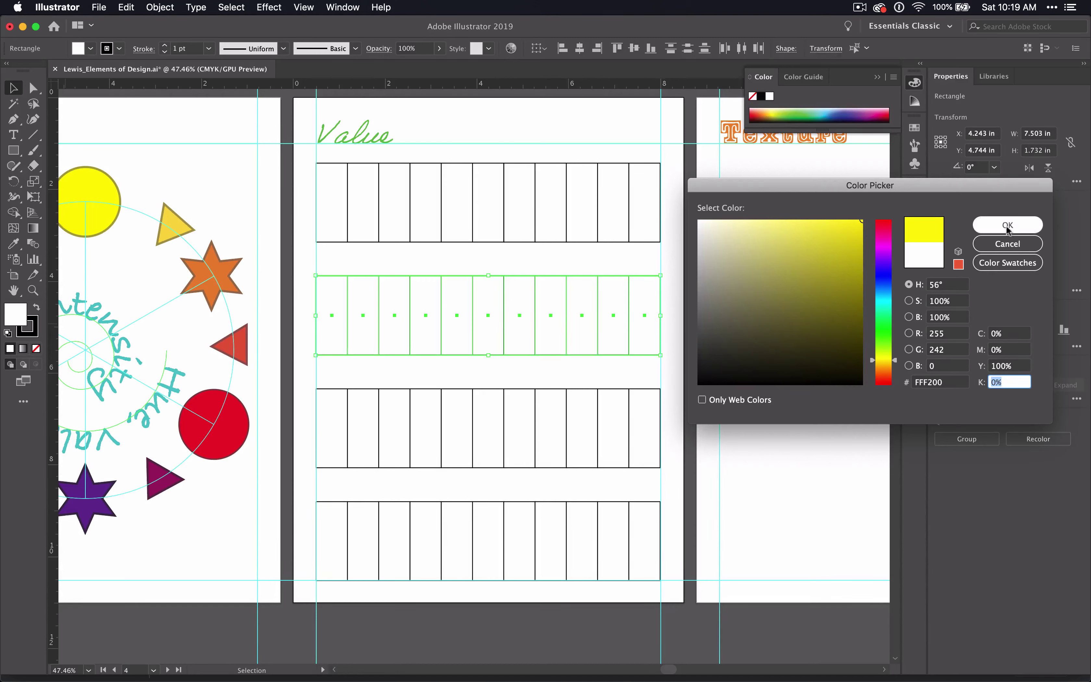
Step: Fill the third row with 100% magenta
left_click_drag(340, 373, 655, 443)
double_click(10, 318)
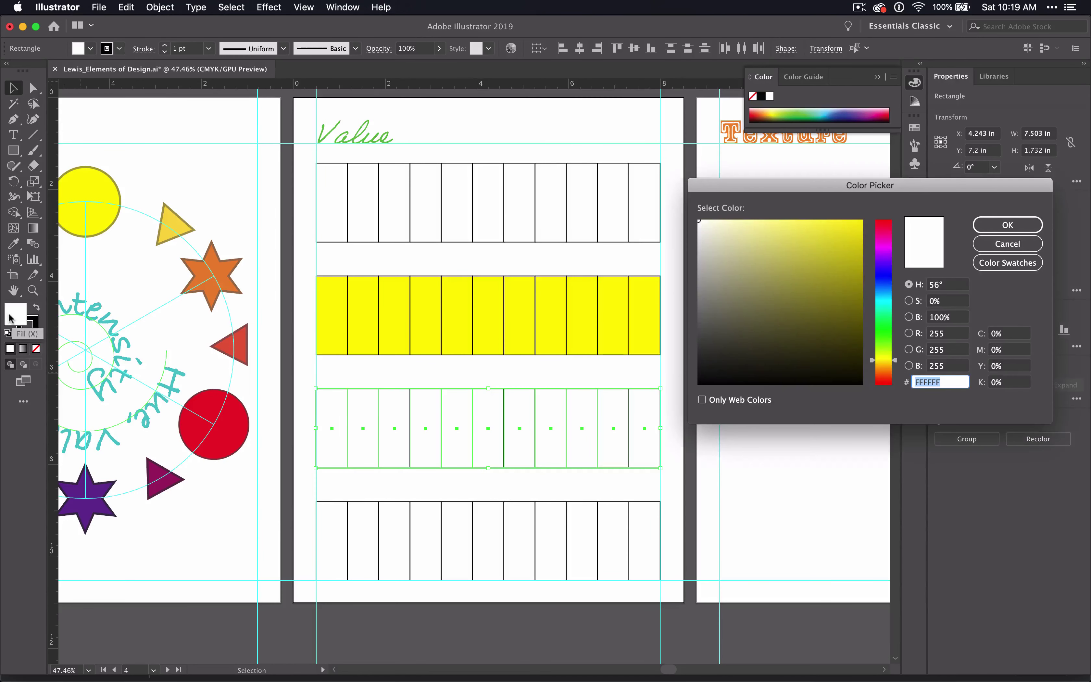
left_click(1013, 350)
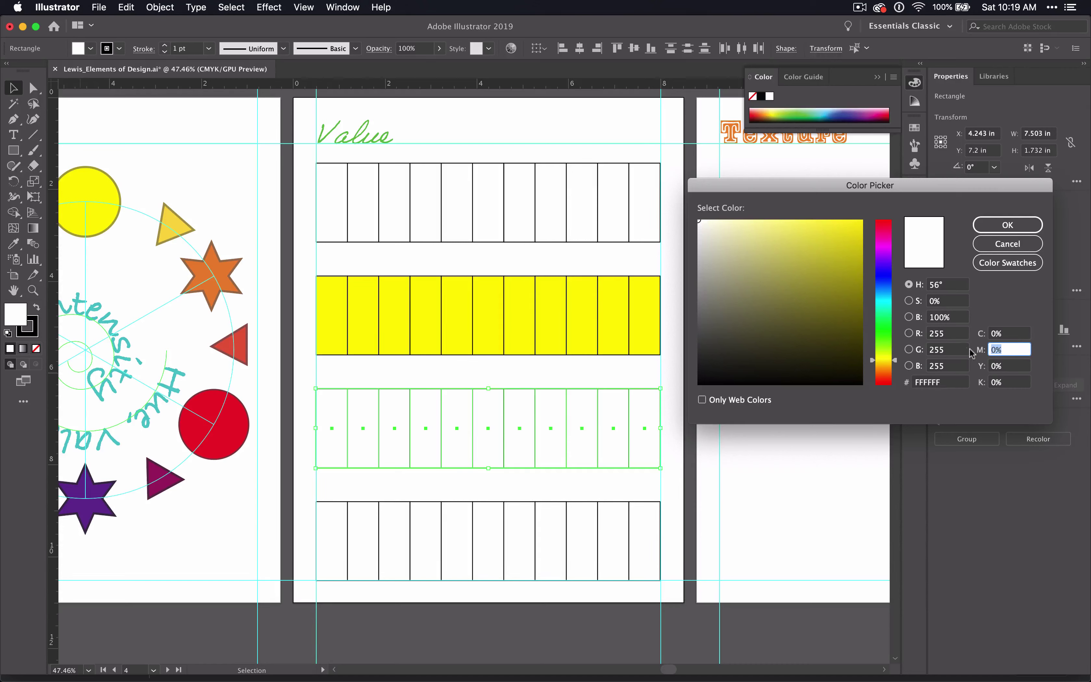
type("100")
key("Return")
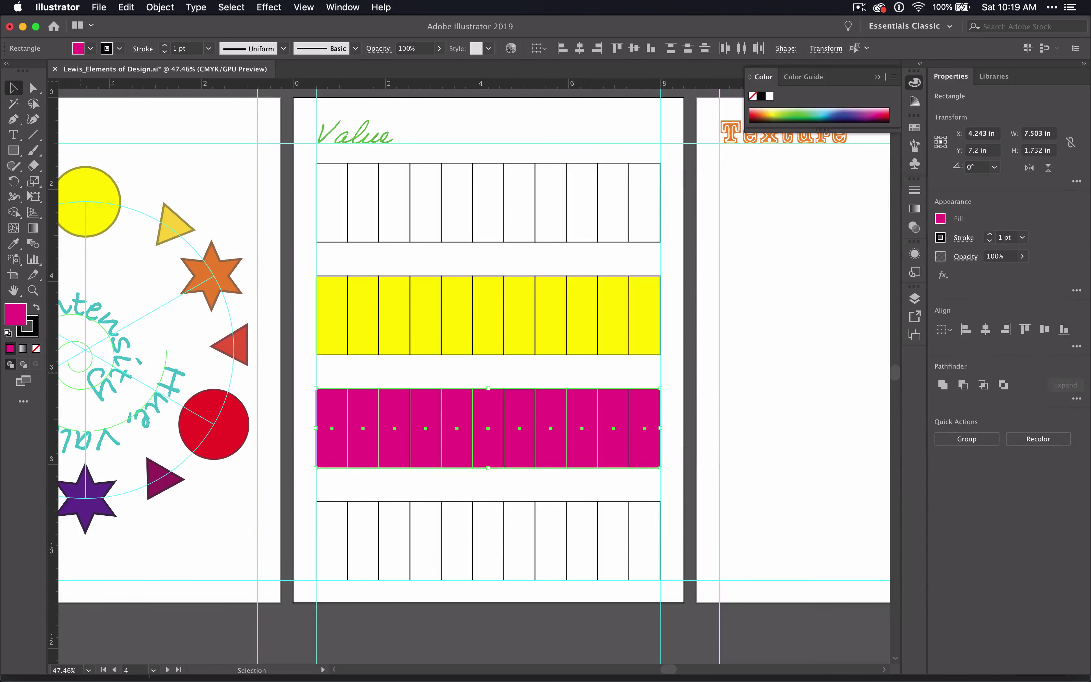
Step: Fill the bottom row with 100% cyan
left_click_drag(323, 494, 645, 532)
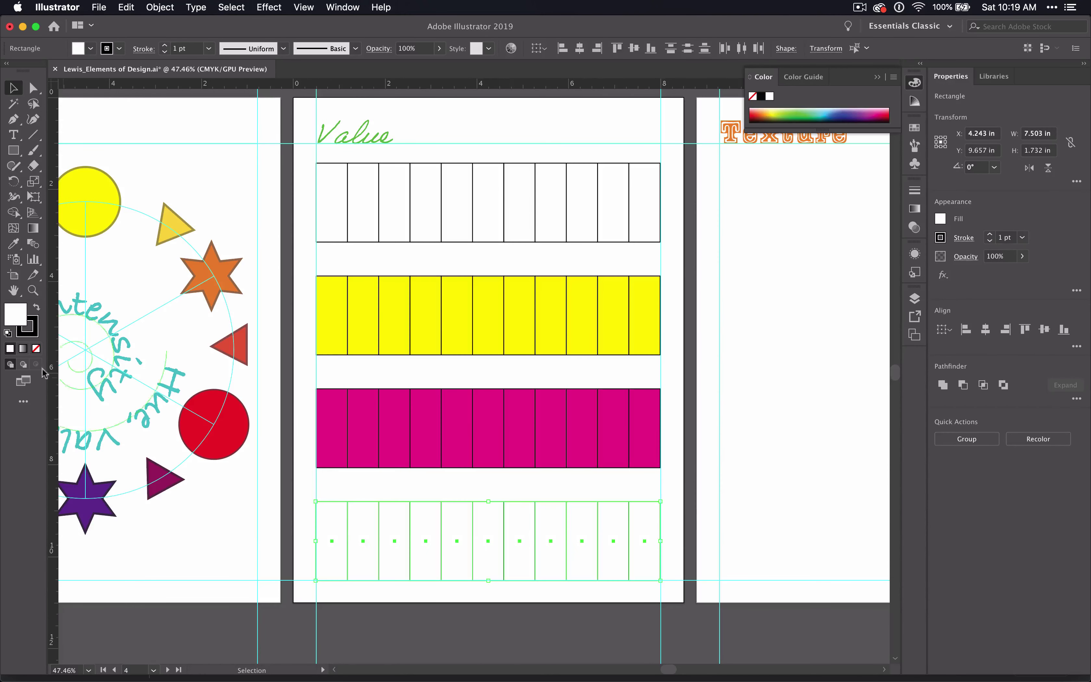
double_click(11, 319)
left_click(1012, 333)
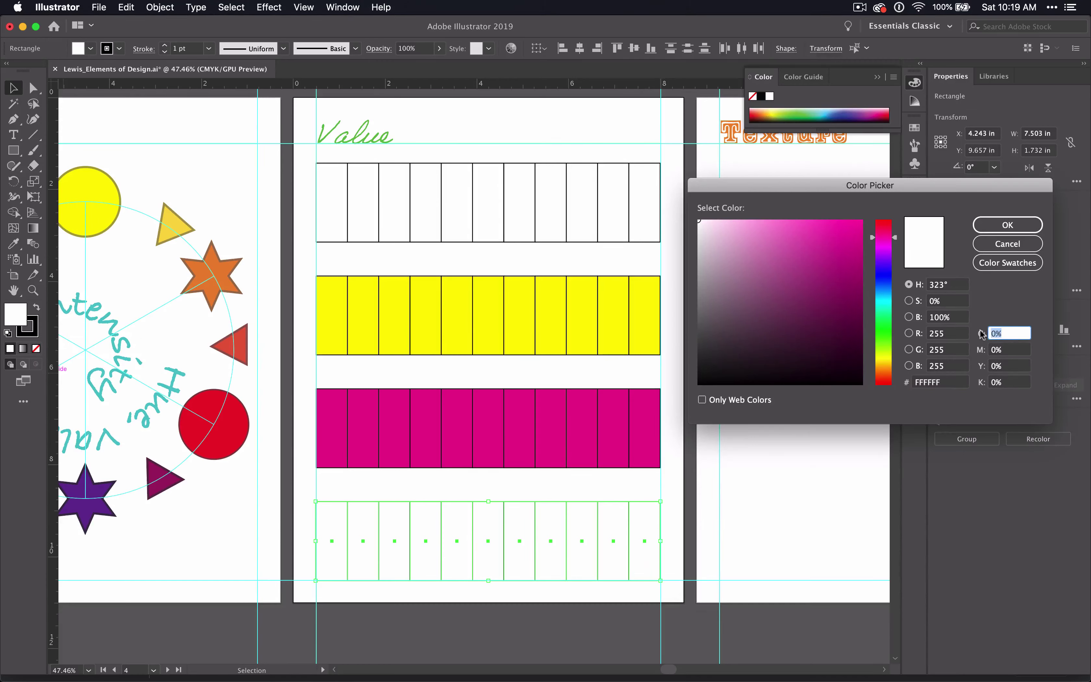
type("100")
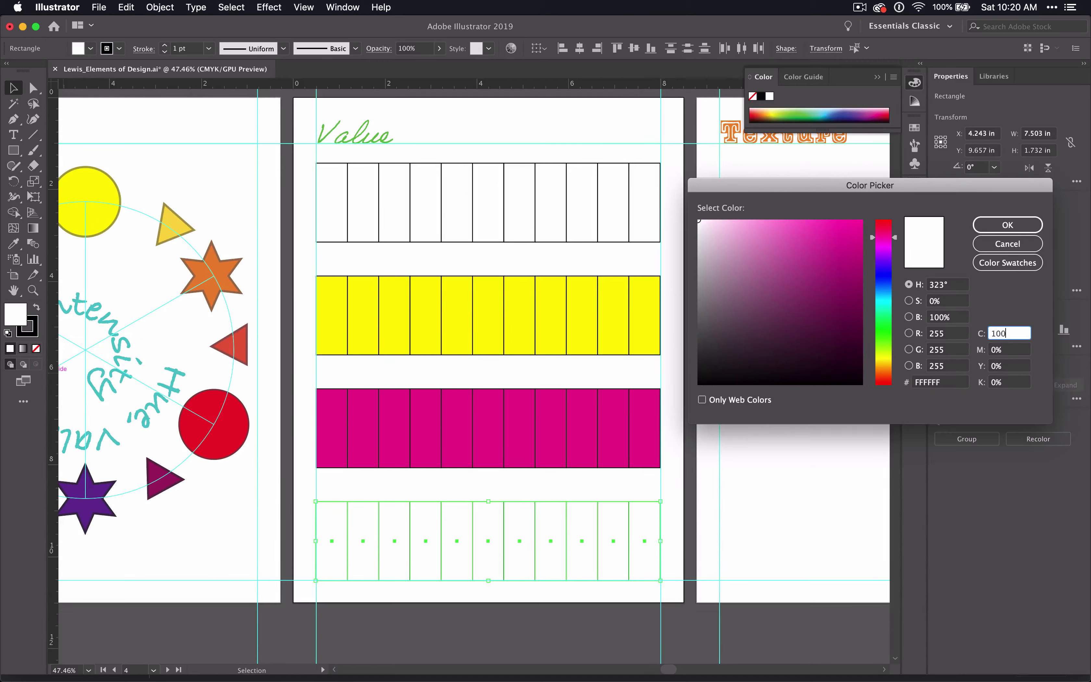
key("Return")
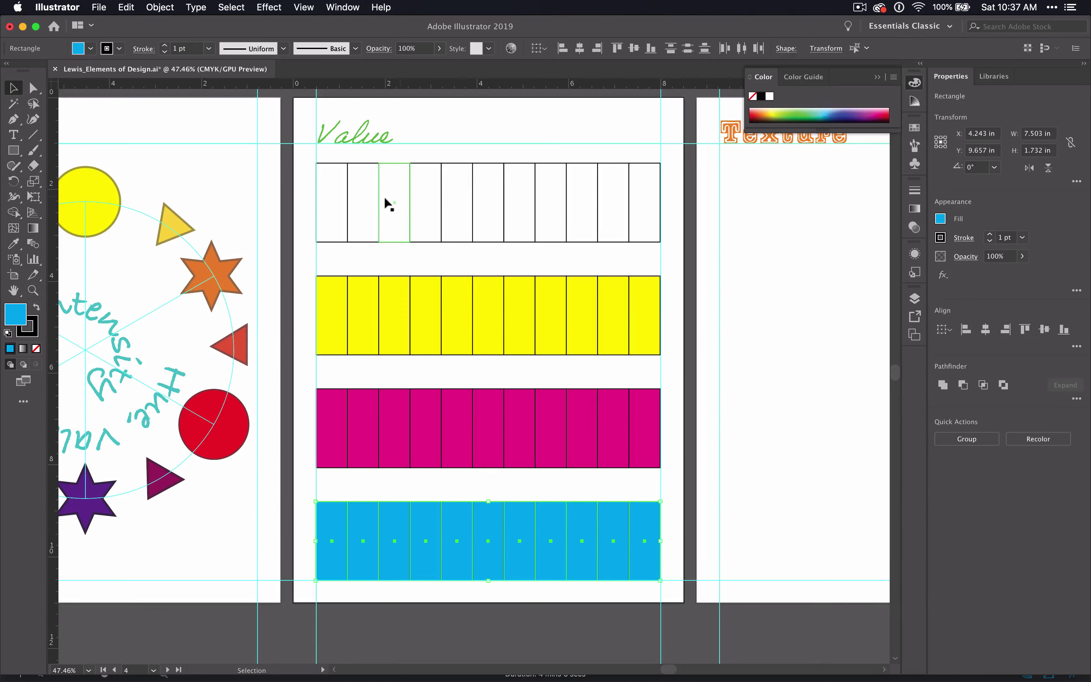
Step: Keep the first top-row rectangle white and fill the second with 10% black (E6E7E8)
left_click(334, 202)
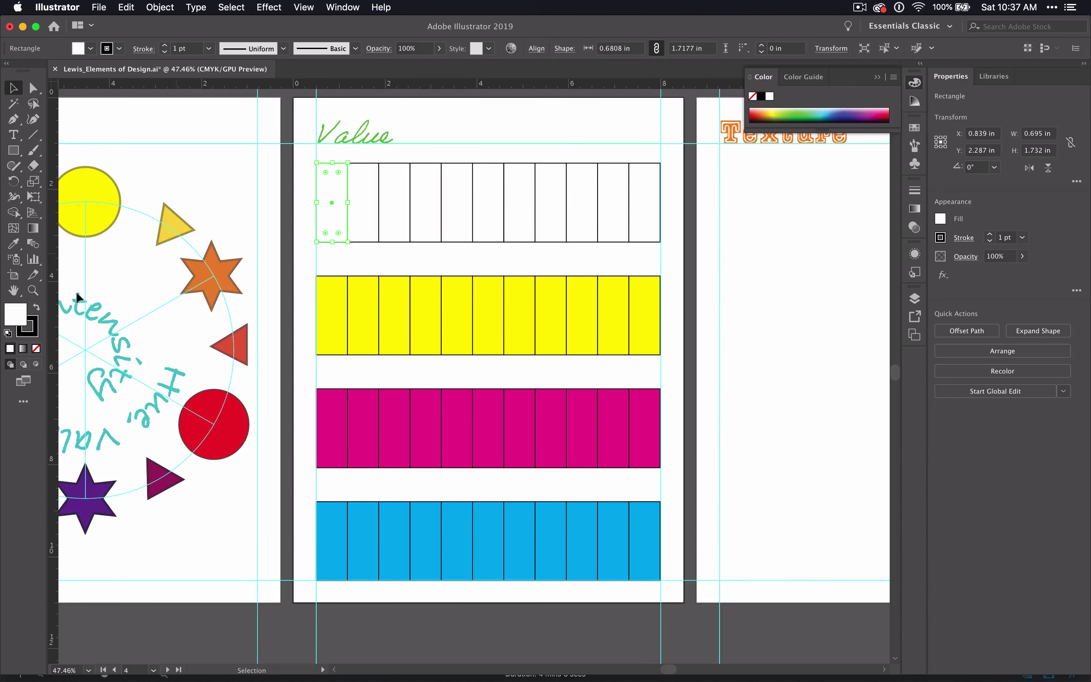
double_click(15, 315)
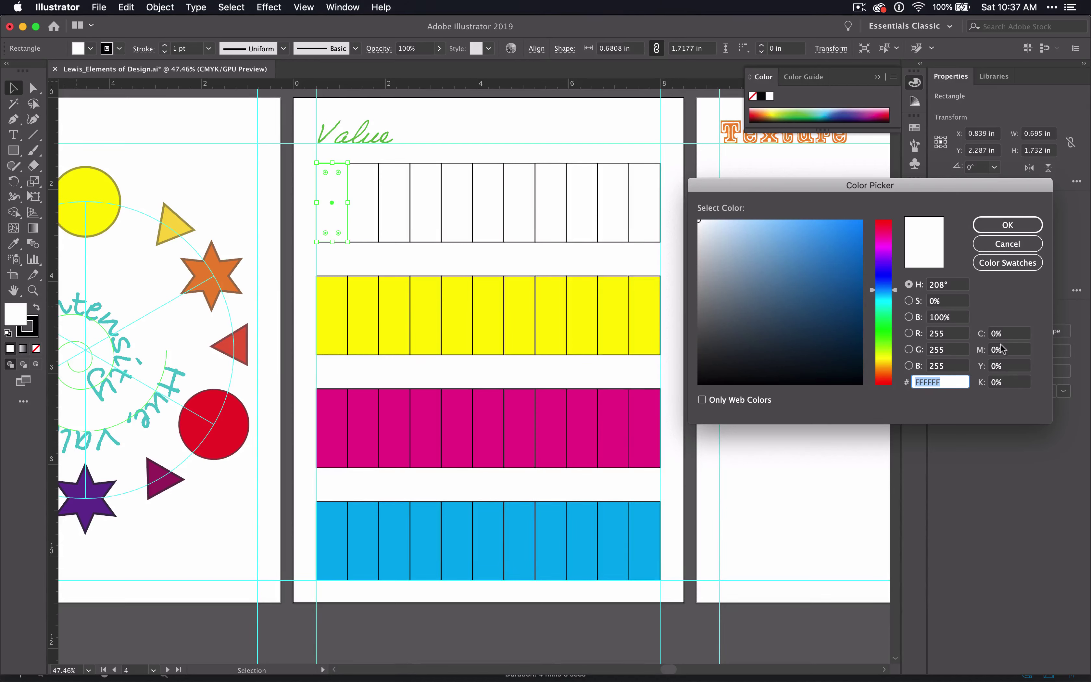
left_click(1004, 229)
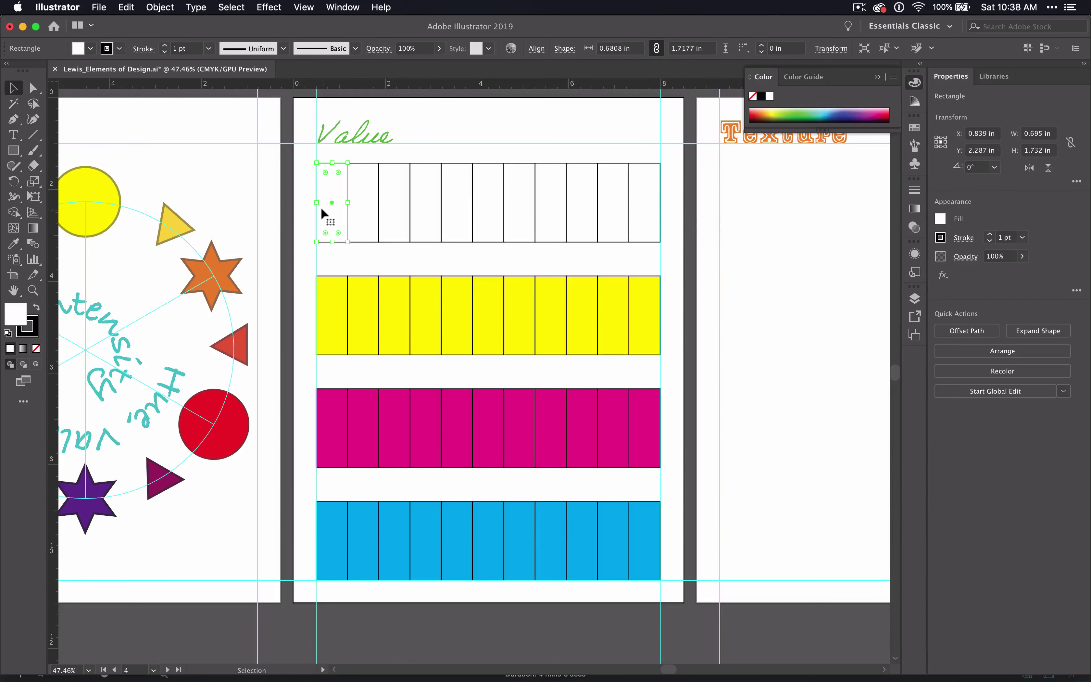
left_click(370, 201)
double_click(15, 314)
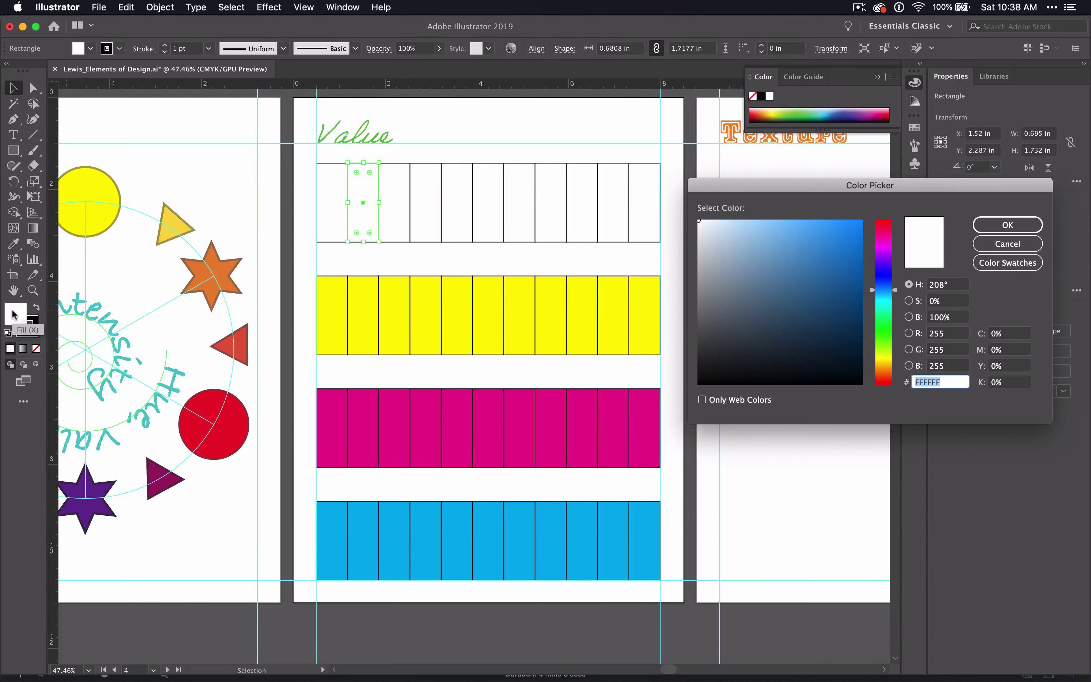
left_click(1012, 385)
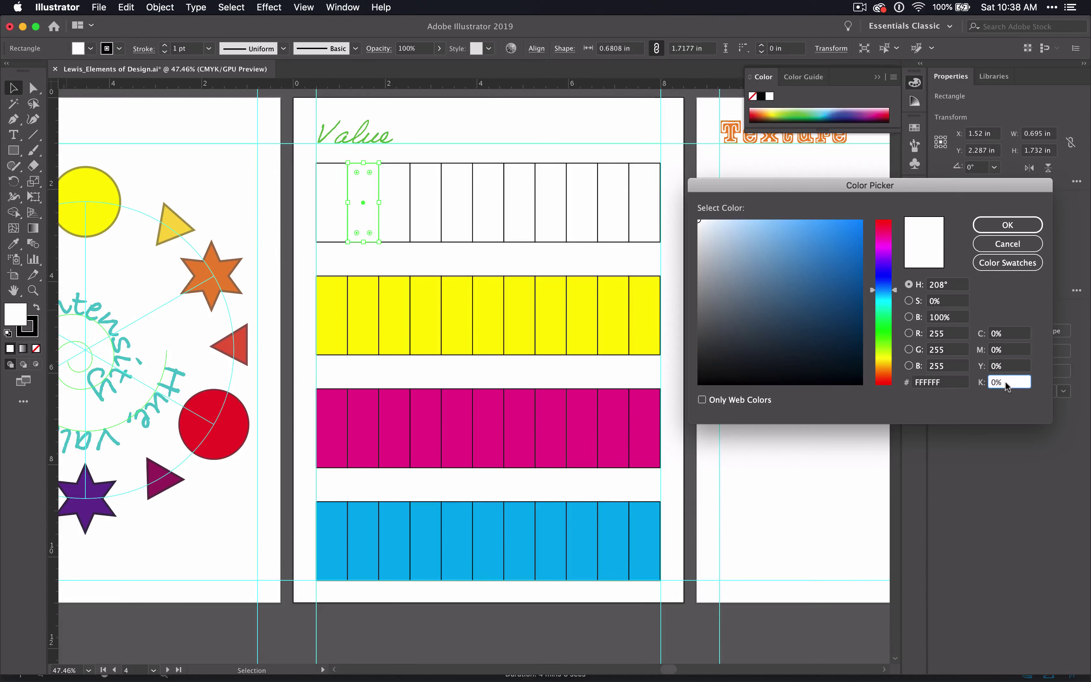
type("10")
key("Tab")
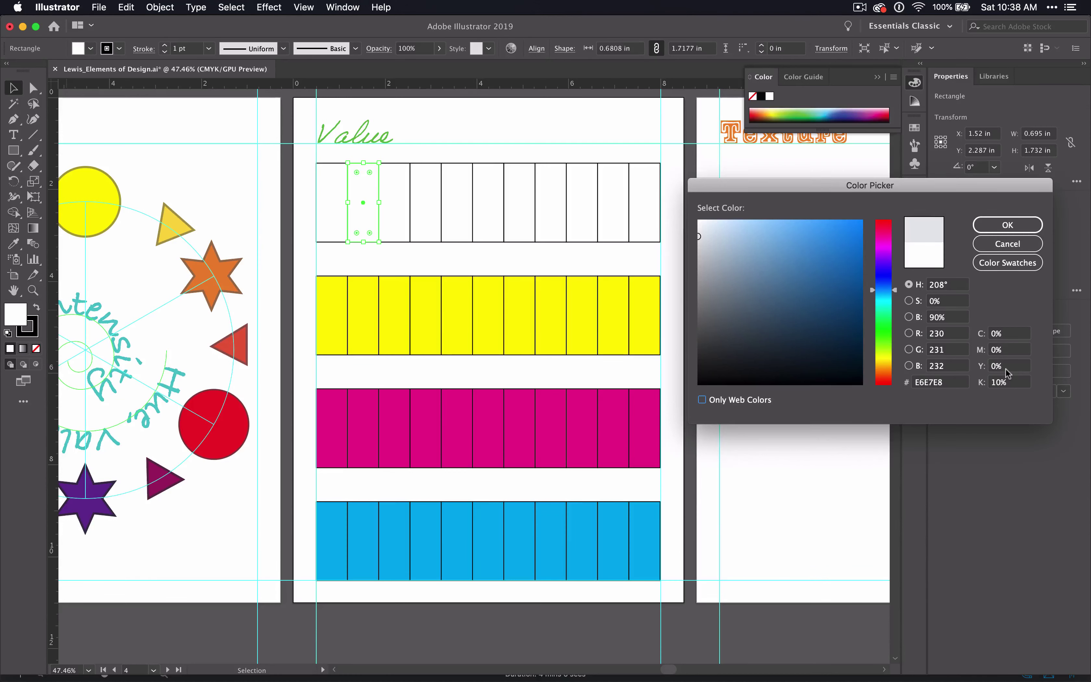
key("Return")
left_click(387, 256)
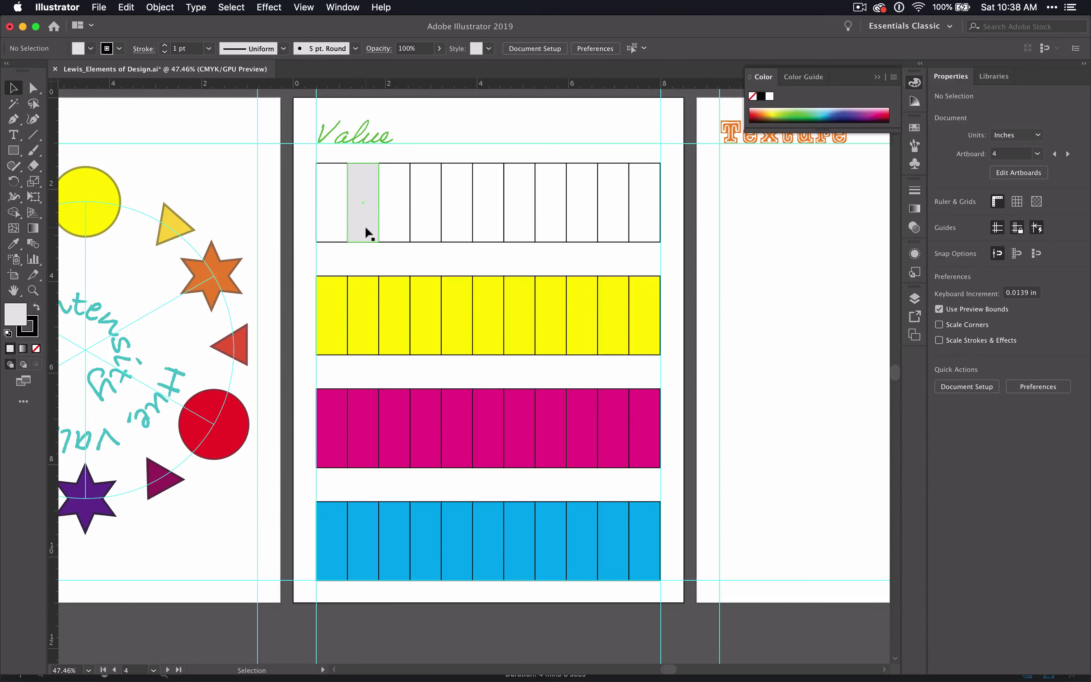
Step: Add 10% black to the second yellow rectangle
left_click(359, 288)
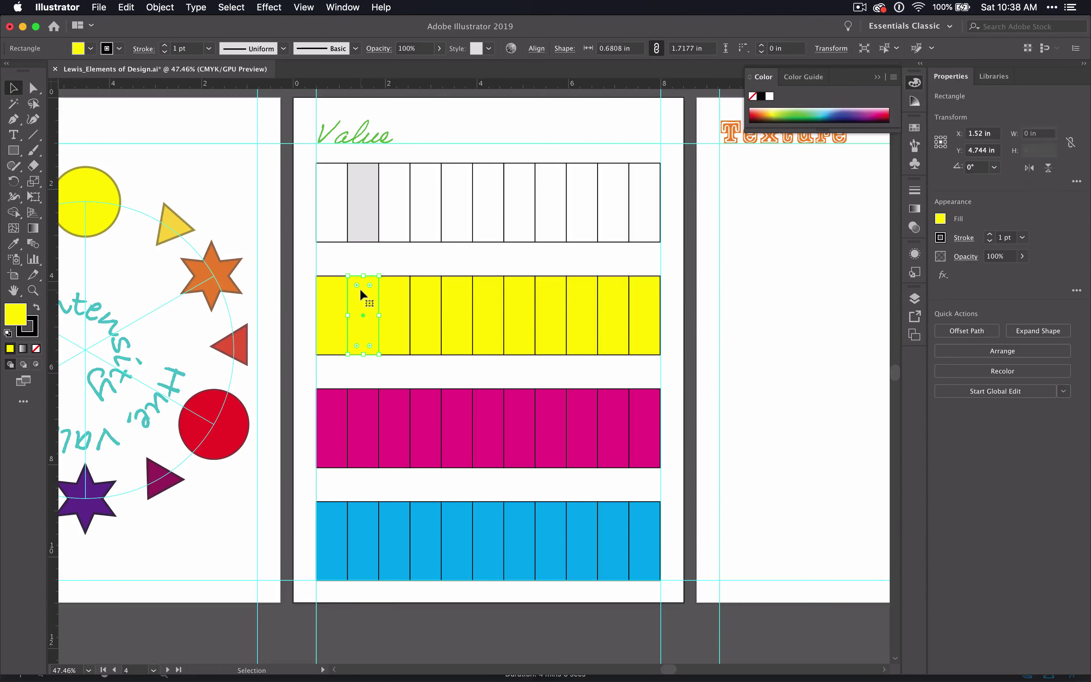
double_click(11, 318)
left_click(1004, 384)
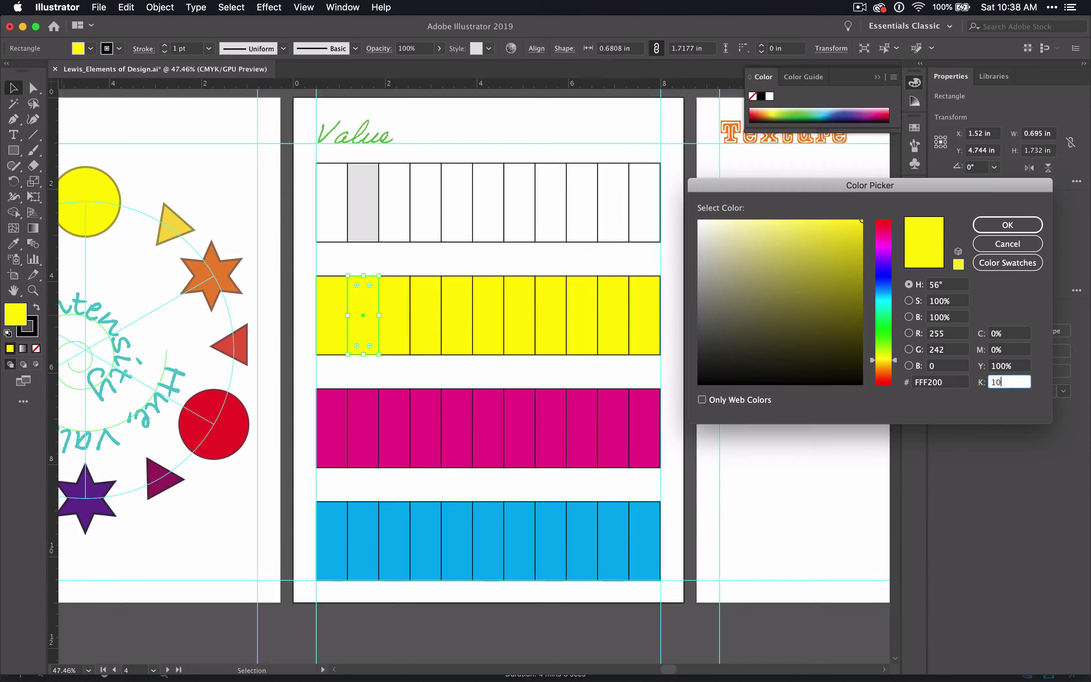
left_click(1006, 226)
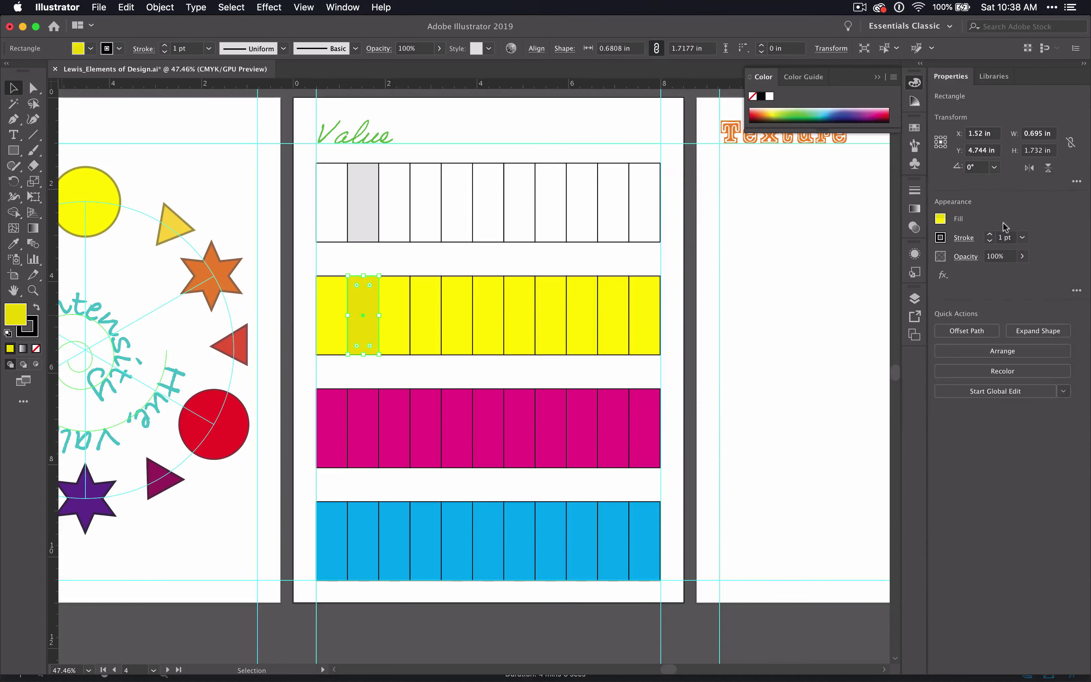
left_click(523, 367)
Step: Add 10% black to the second magenta rectangle
left_click(363, 427)
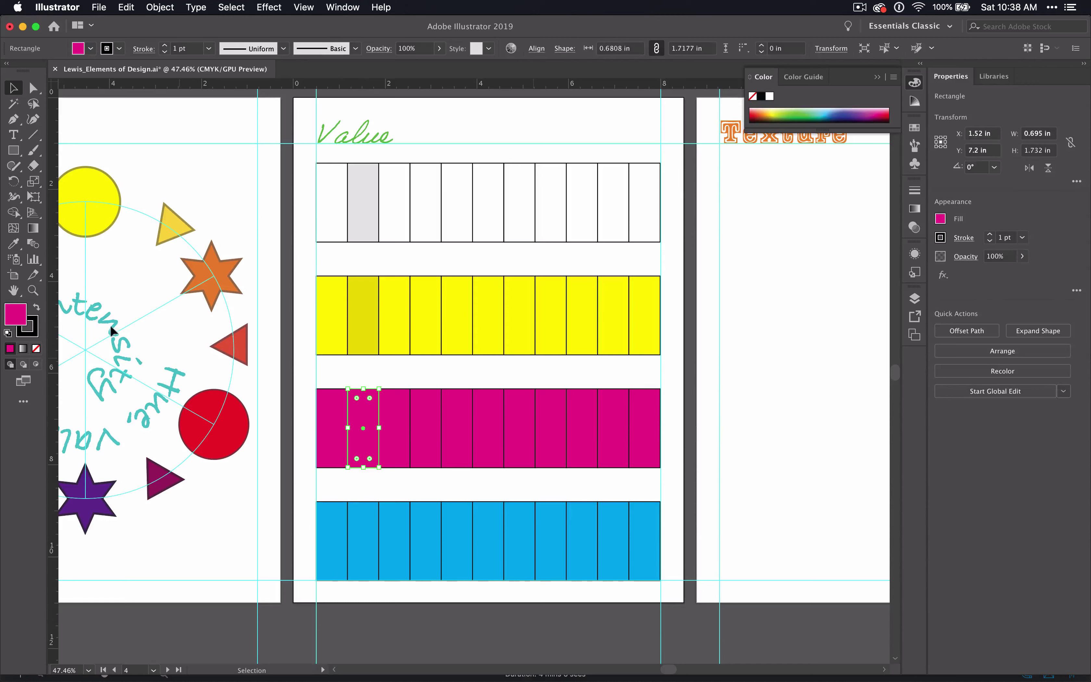
double_click(19, 322)
left_click(1009, 382)
type("10")
key("Return")
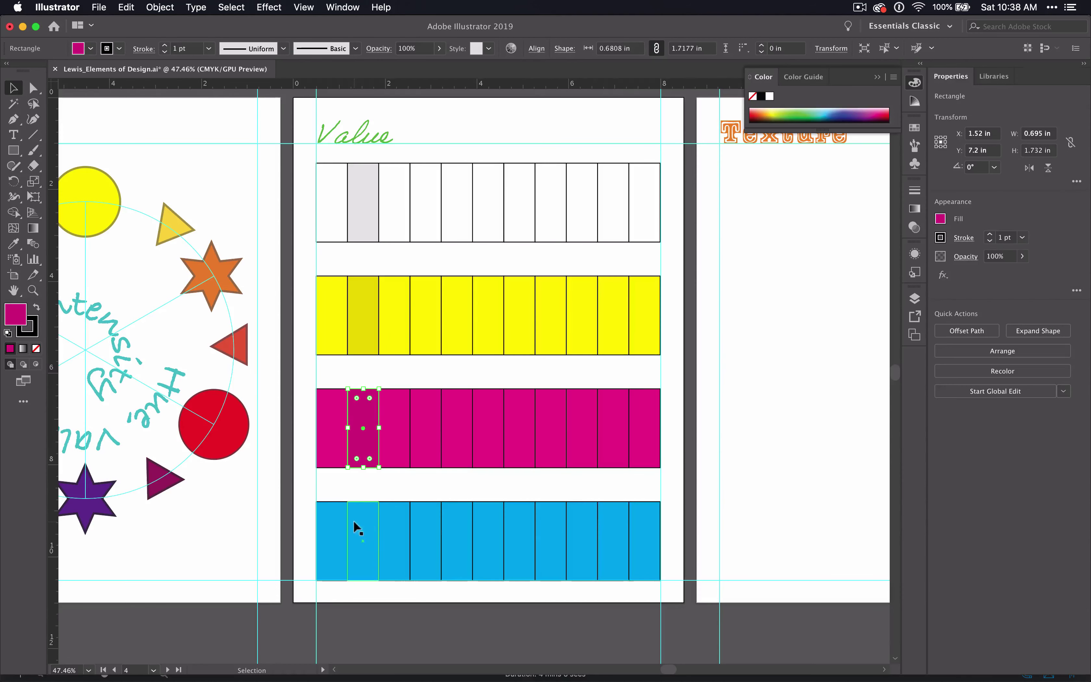
Step: Add 10% black to the second cyan rectangle, then deselect everything
left_click(359, 529)
double_click(25, 315)
left_click(994, 384)
type("10")
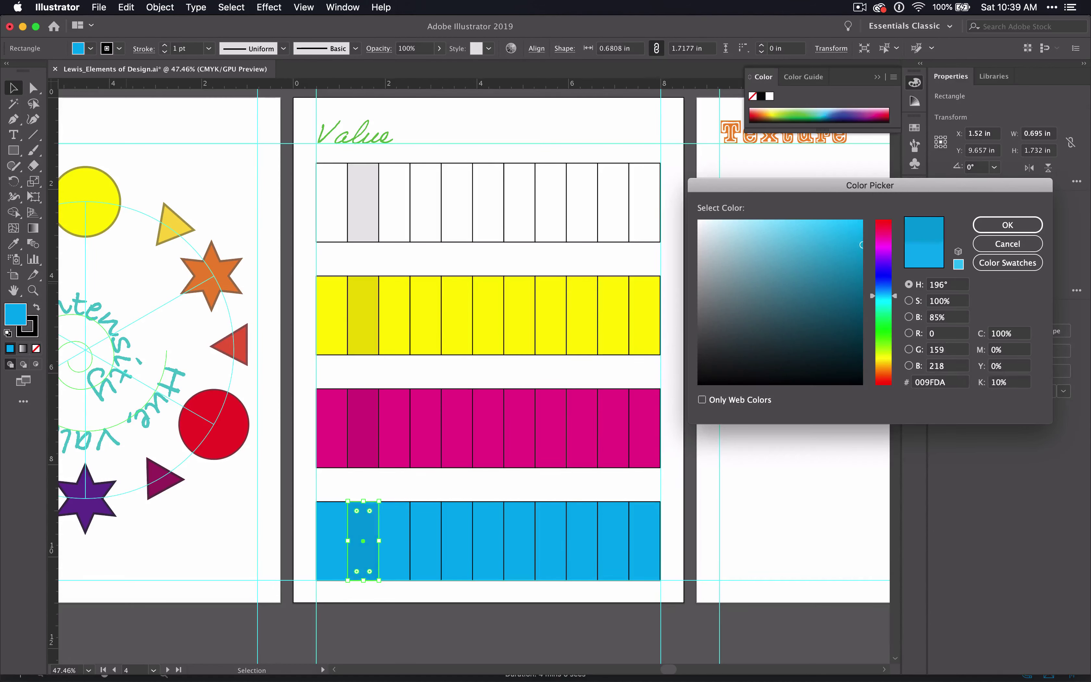
key("Return")
left_click(391, 204)
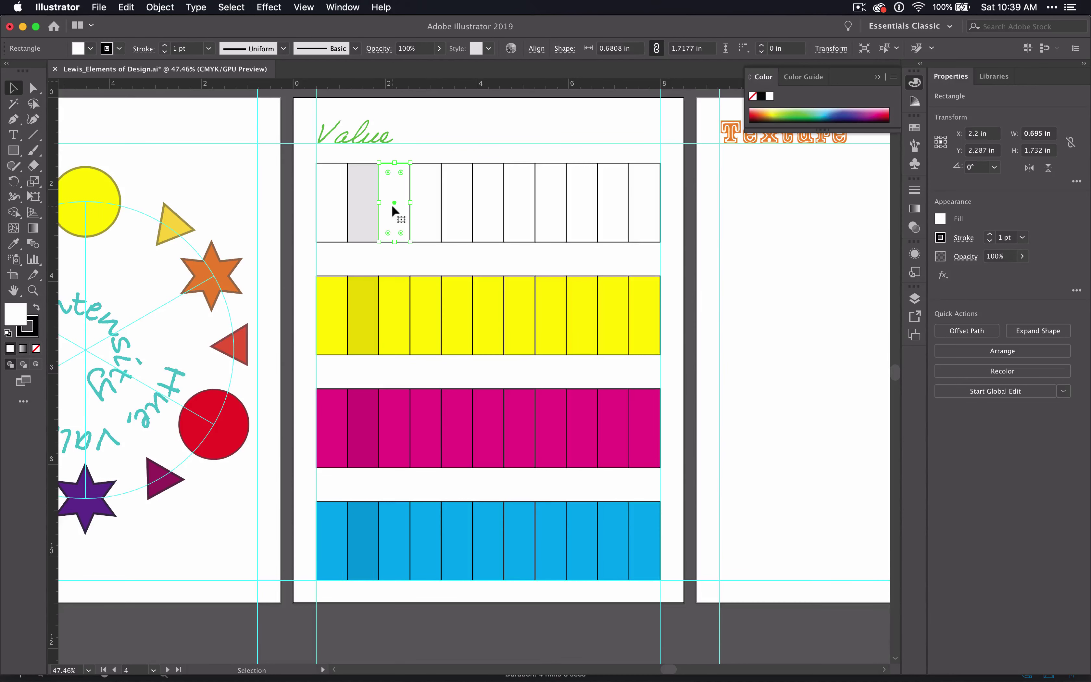
left_click(433, 259)
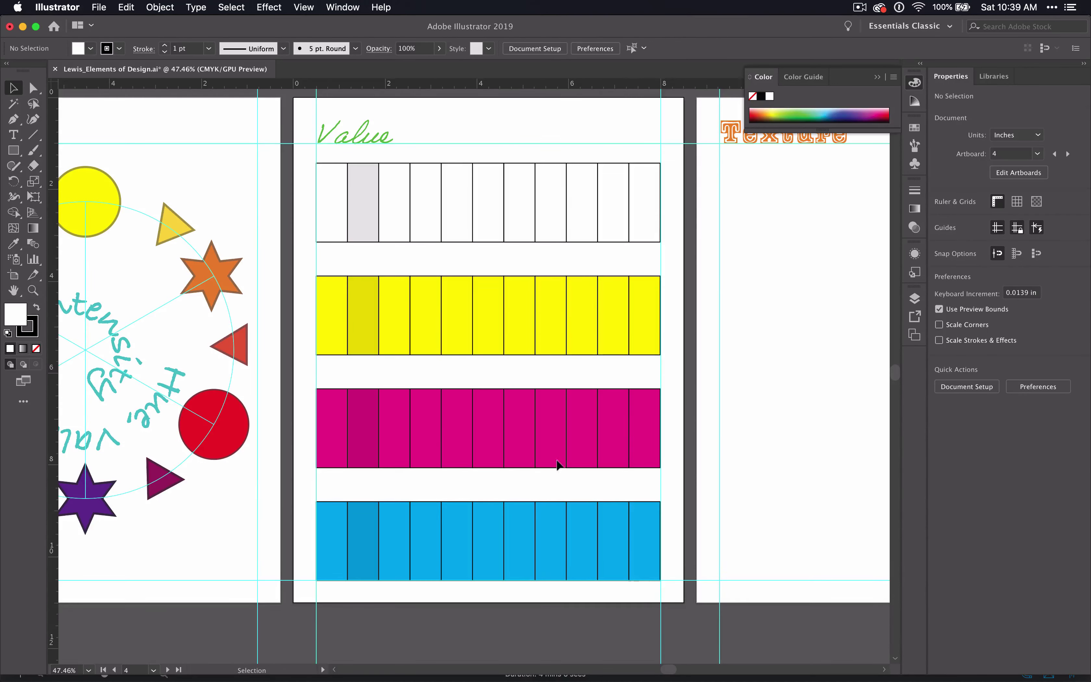
Step: Fill top-row cells three to five with 20%, 30% and 40% black
left_click(410, 235)
double_click(18, 314)
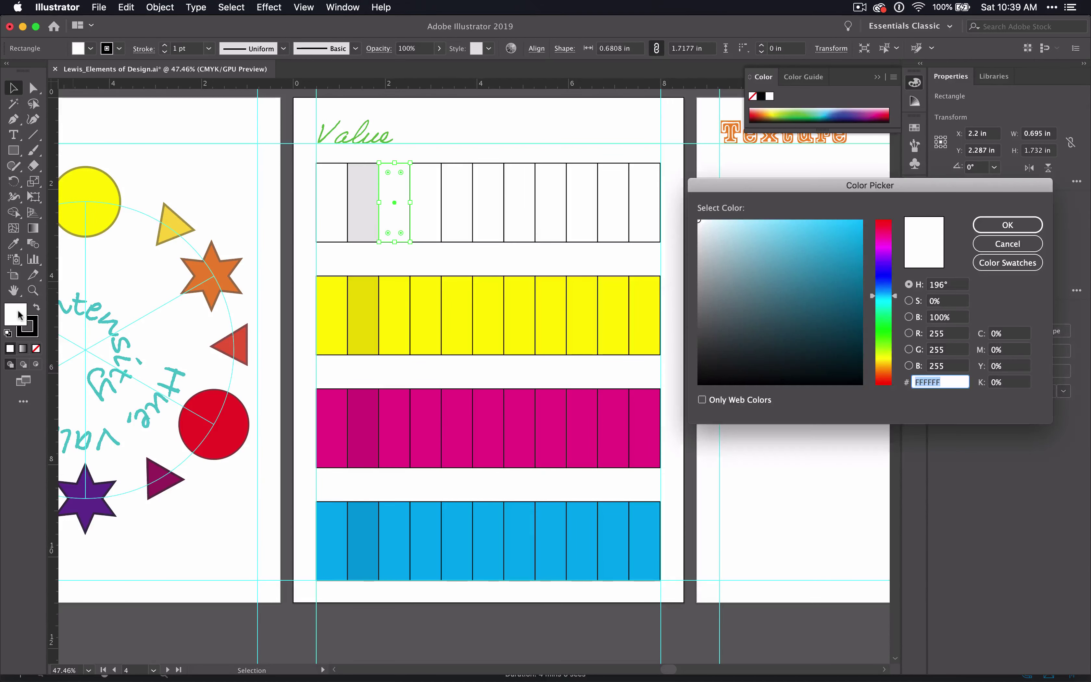
left_click(1010, 382)
type("20")
key("Return")
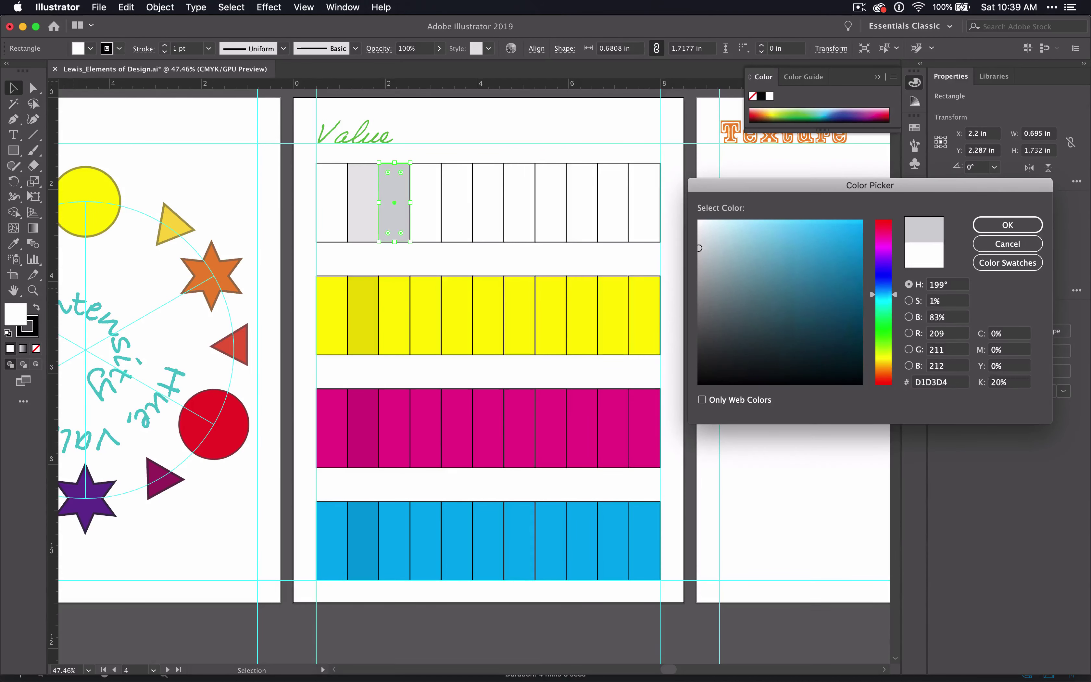
double_click(424, 208)
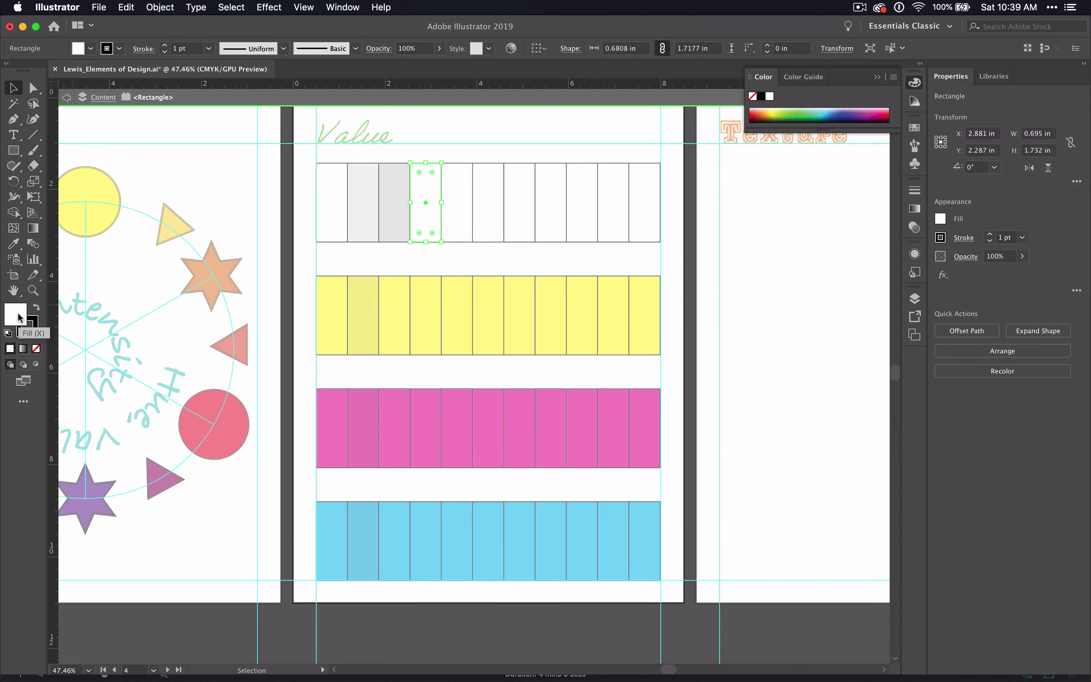
double_click(18, 316)
left_click(1010, 381)
type("30")
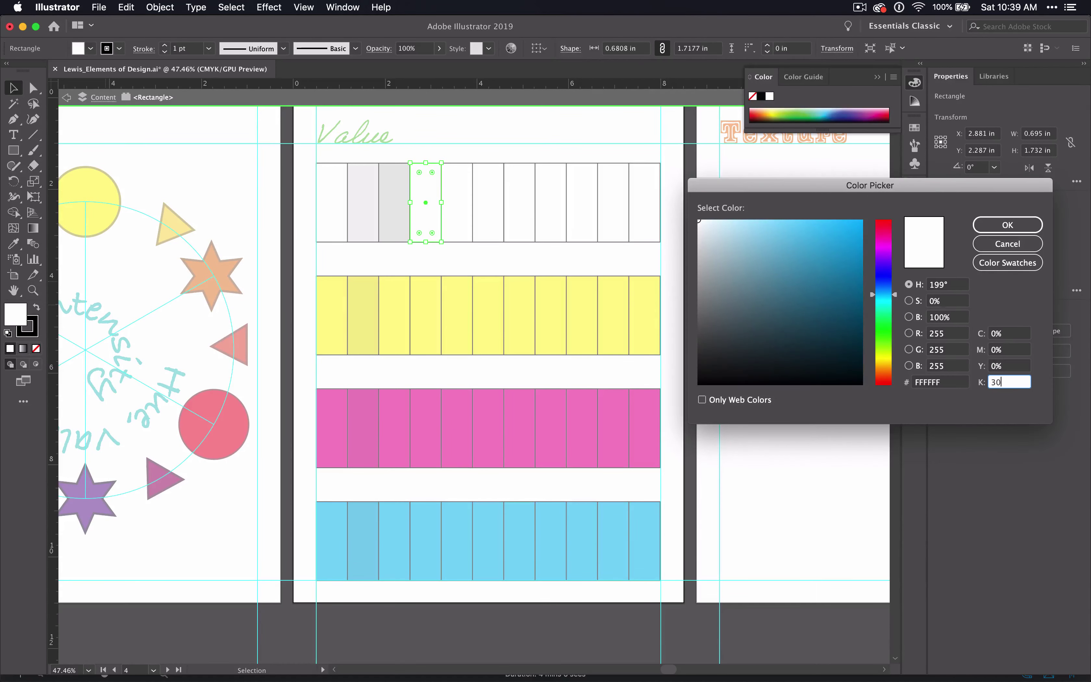
key("Return")
double_click(450, 212)
double_click(14, 314)
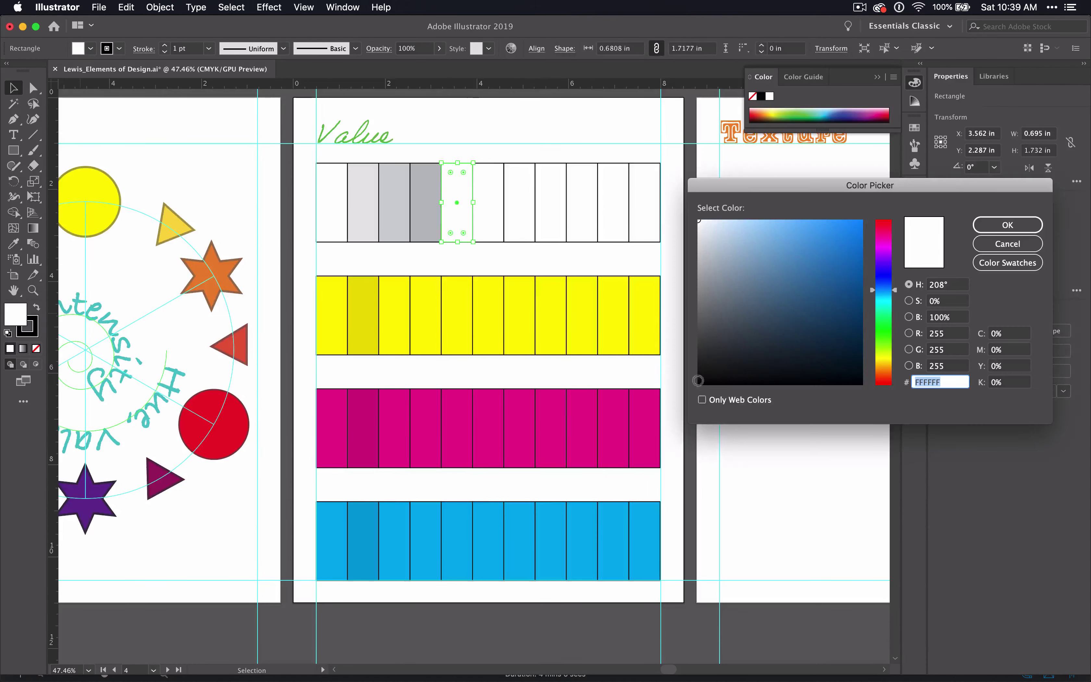
left_click(1010, 382)
type("40")
key("Return")
Step: Fill top-row cells six to eight with 50%, 60% and 70% black
double_click(488, 212)
double_click(15, 315)
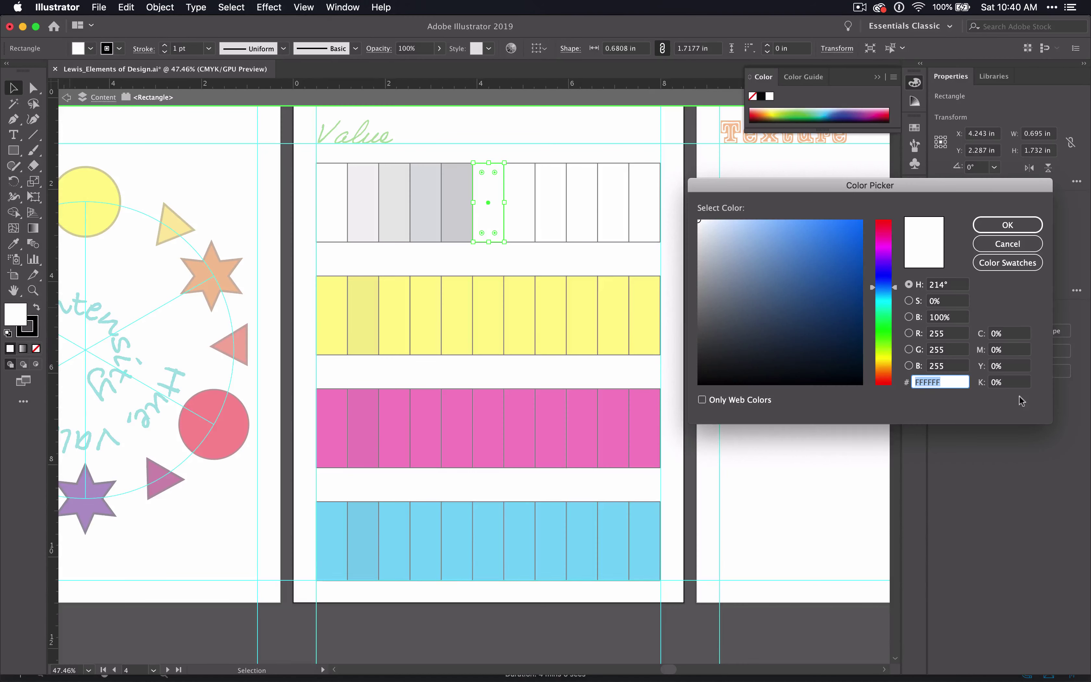
left_click(1000, 381)
type("50")
key("Return")
double_click(511, 232)
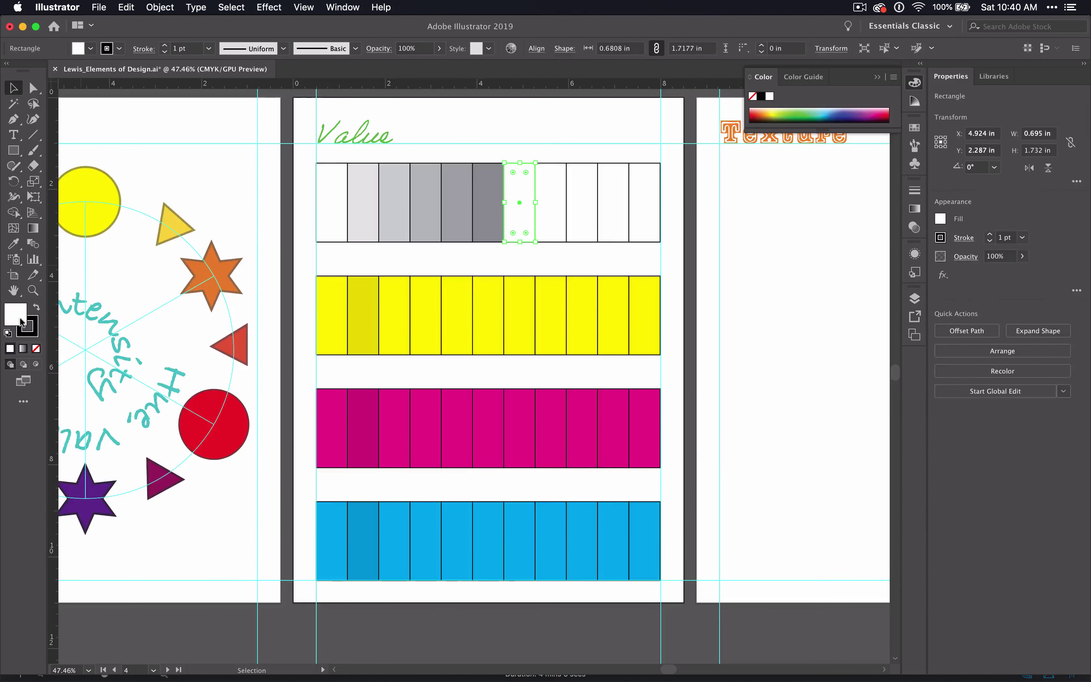
double_click(15, 314)
left_click(1004, 381)
type("60")
key("Return")
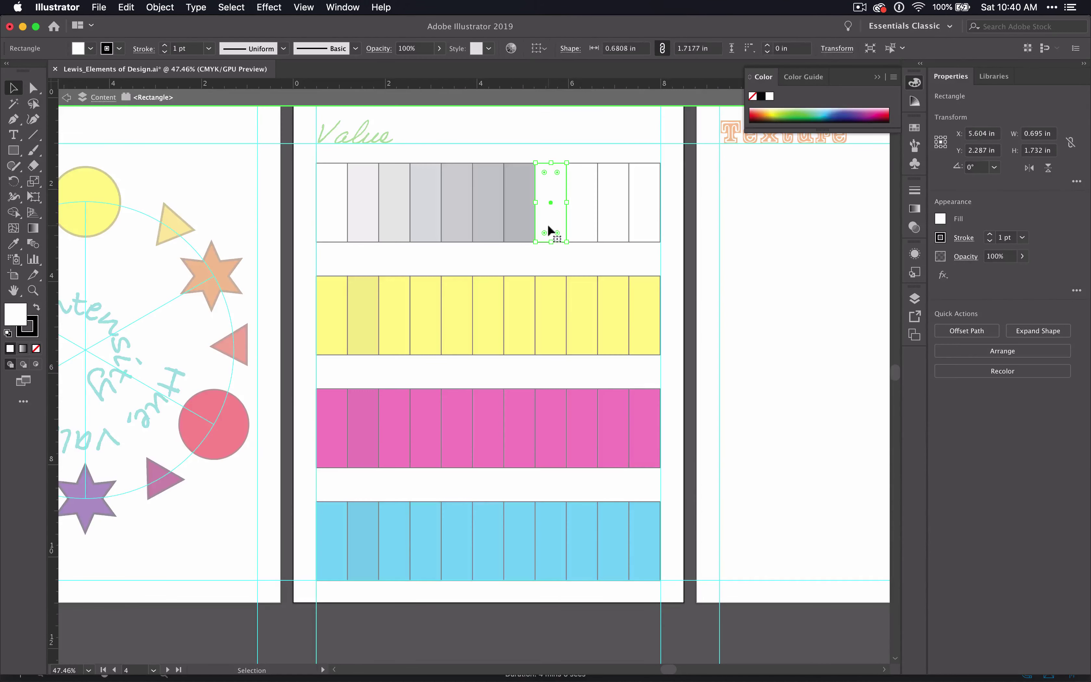
double_click(548, 231)
double_click(9, 318)
key("Tab")
key("Tab")
key("Tab")
key("Tab")
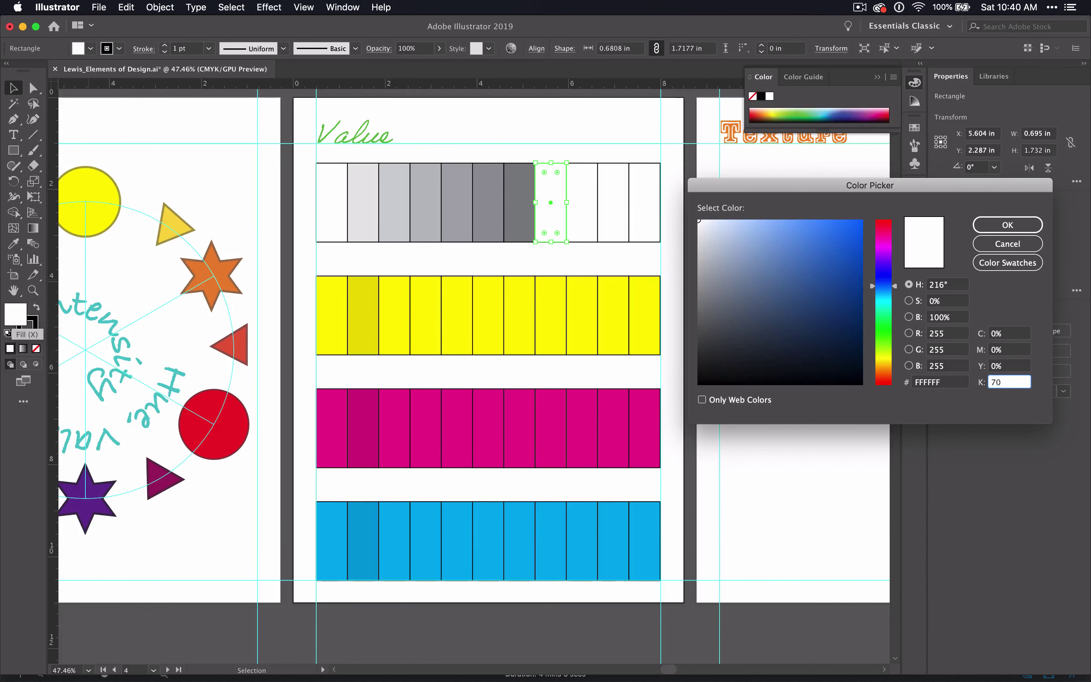
type("70")
key("Return")
Step: Fill top-row cells nine to eleven with 80%, 90% and 100% black
double_click(582, 231)
double_click(15, 315)
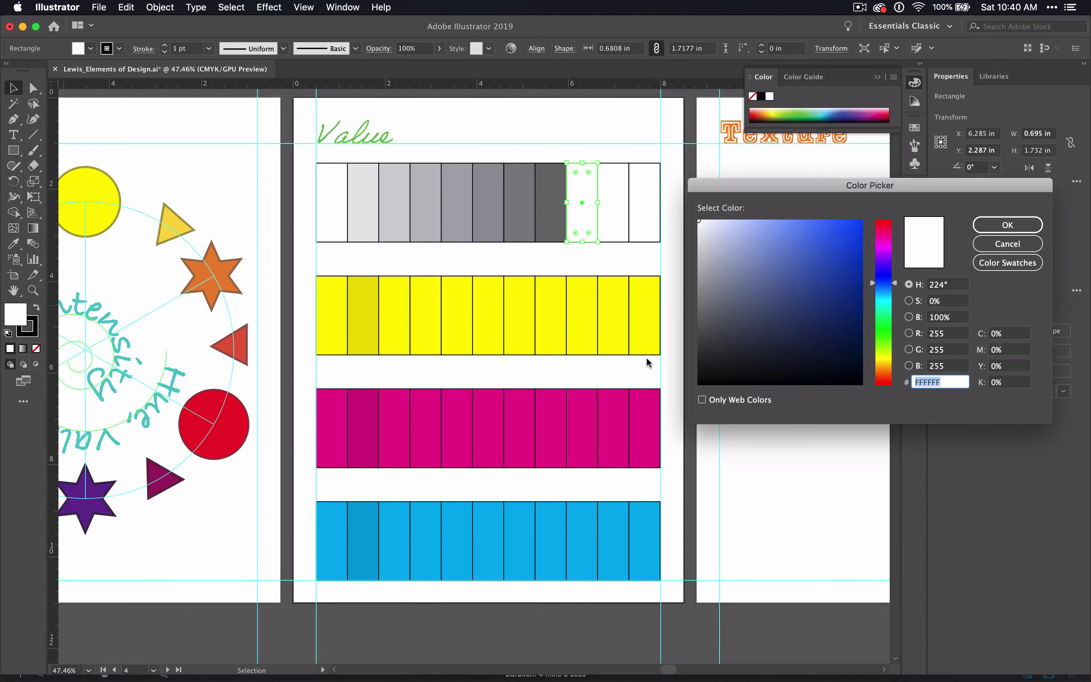
key("Tab")
key("Tab")
key("Tab")
key("Tab")
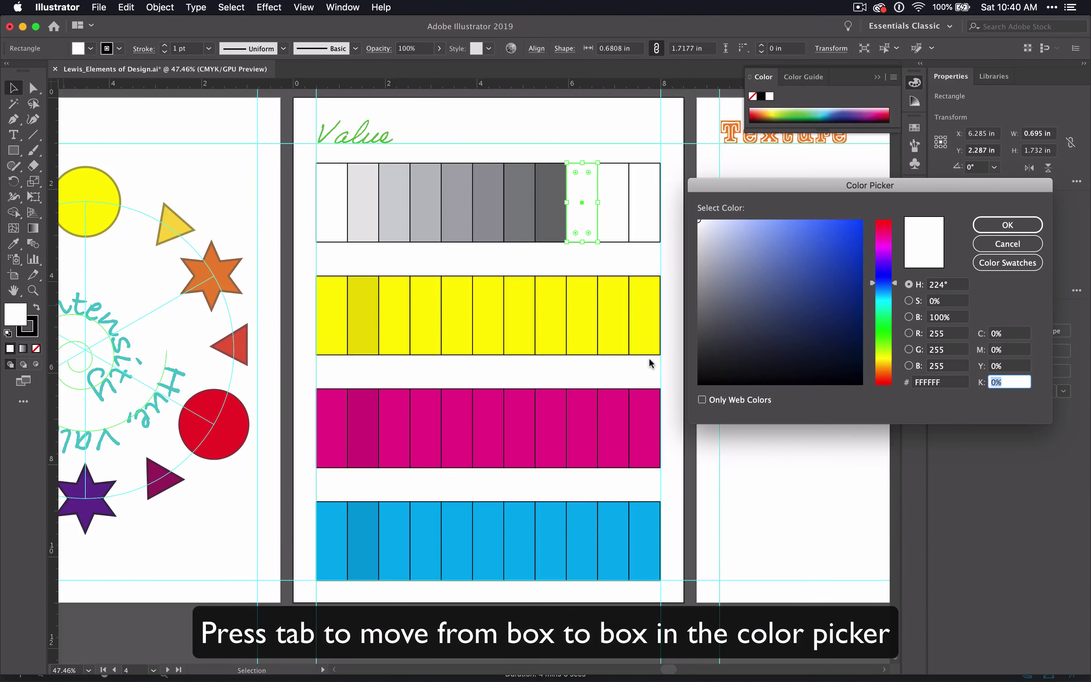
key("Return")
left_click(613, 230)
double_click(6, 318)
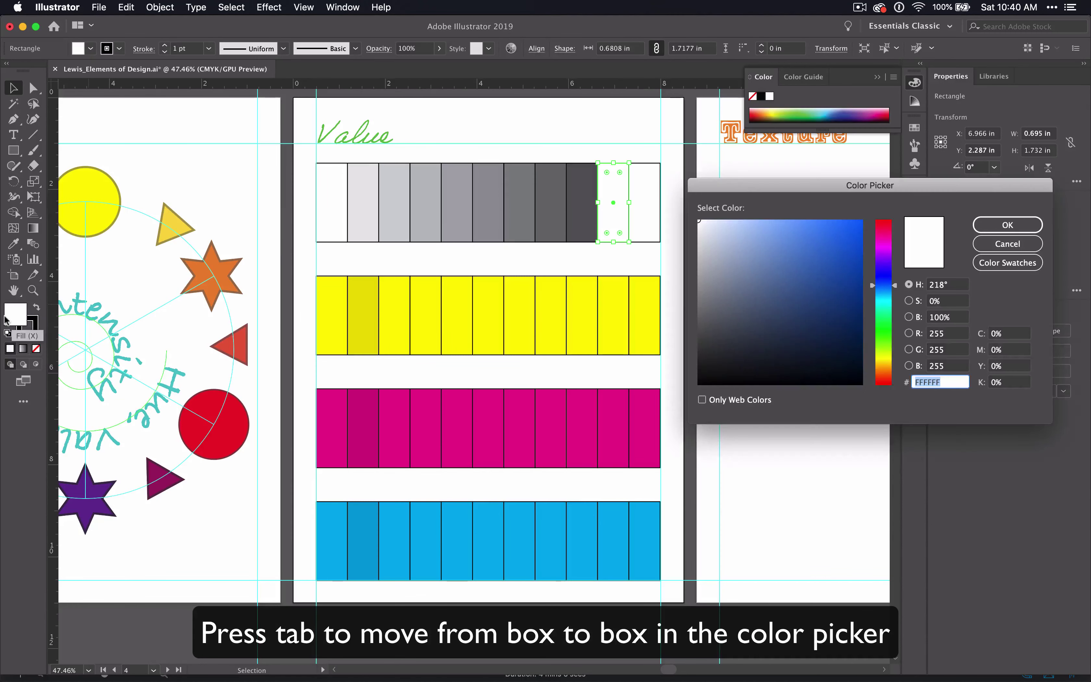
key("Tab")
key("Tab")
key("Tab")
key("Tab")
type("90")
key("Return")
left_click(644, 230)
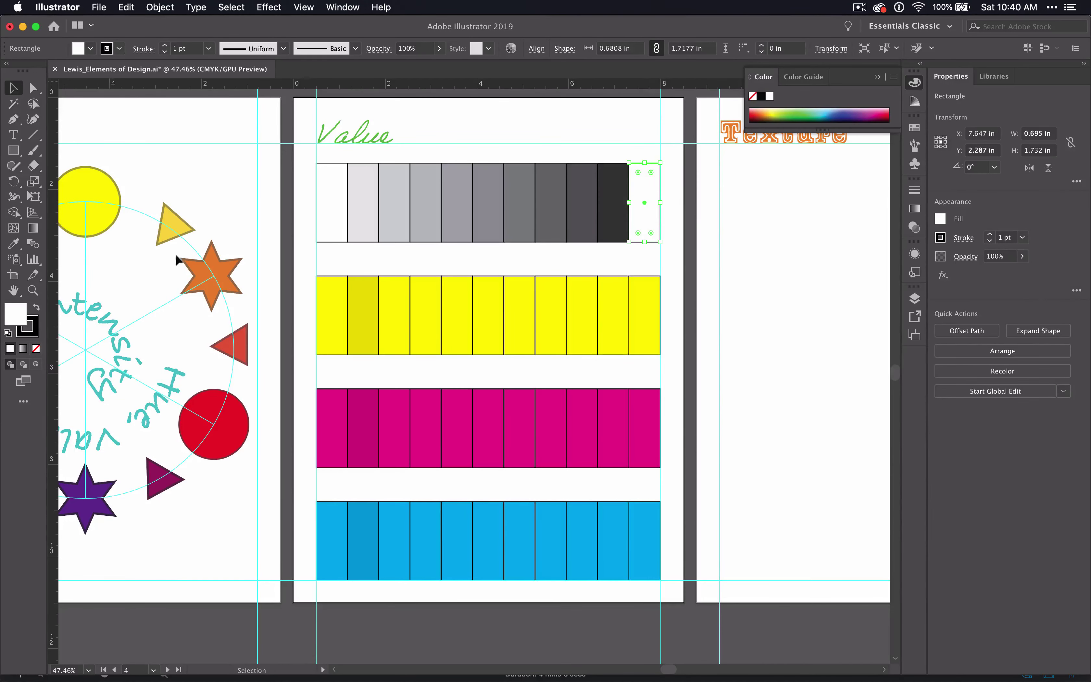
double_click(22, 315)
key("Tab")
key("Tab")
key("Tab")
key("Tab")
type("100")
key("Return")
Step: Give the third and fourth yellow cells 10% and 20% black
left_click(394, 316)
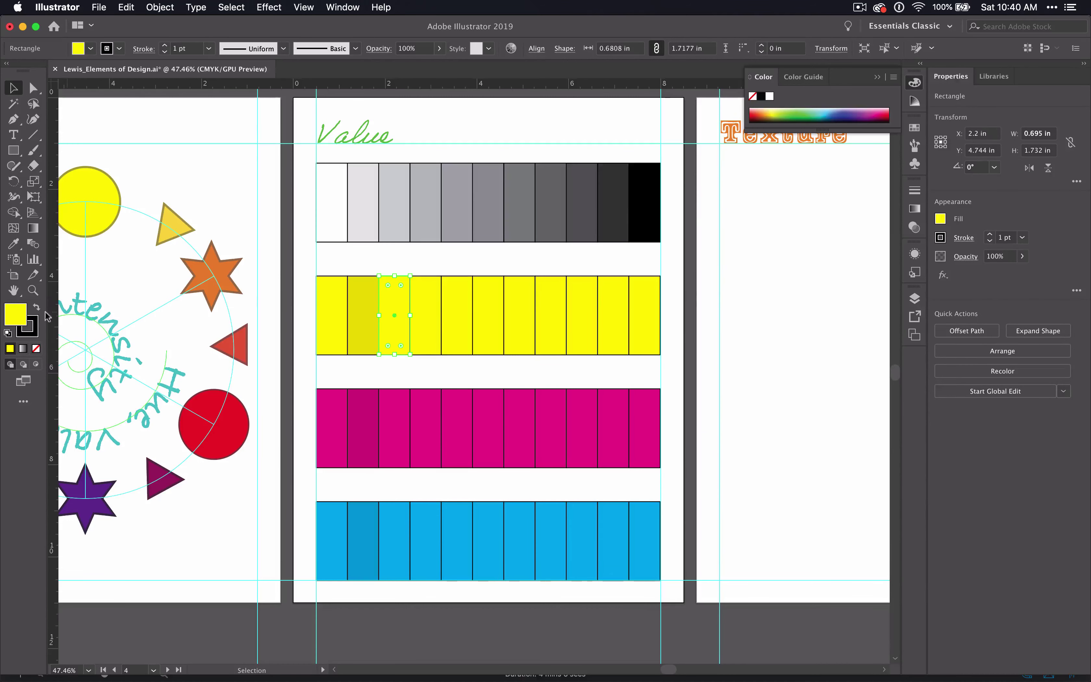
double_click(22, 316)
key("Tab")
key("Tab")
key("Tab")
key("Tab")
type("10")
key("Return")
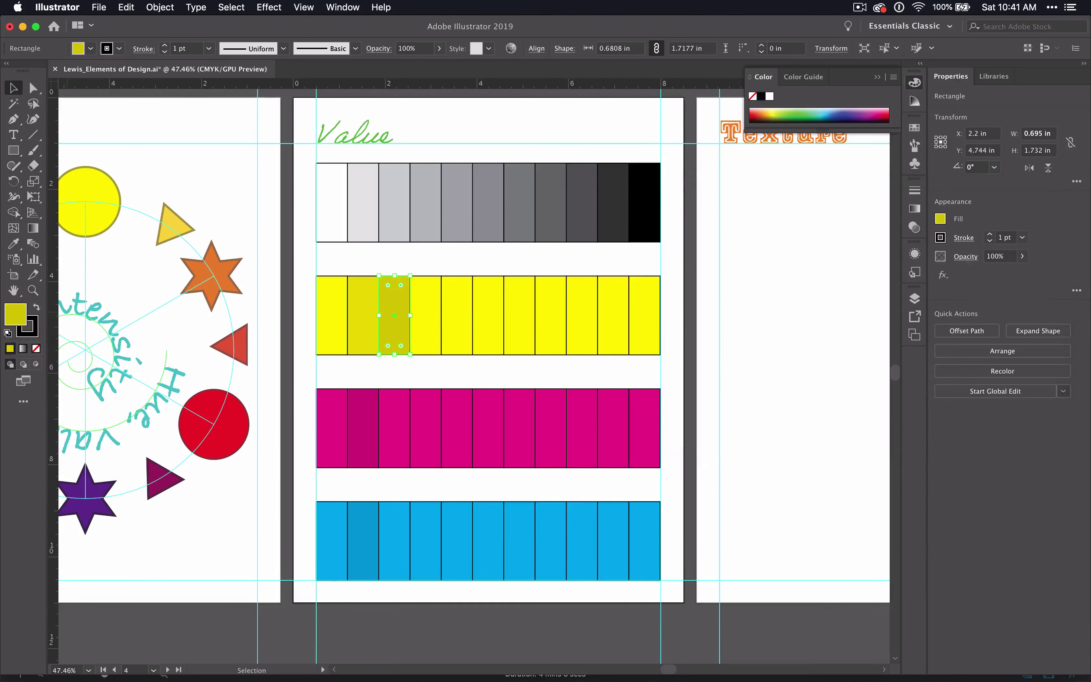
left_click(415, 327)
double_click(16, 315)
key("Tab")
key("Tab")
key("Tab")
key("Tab")
type("20")
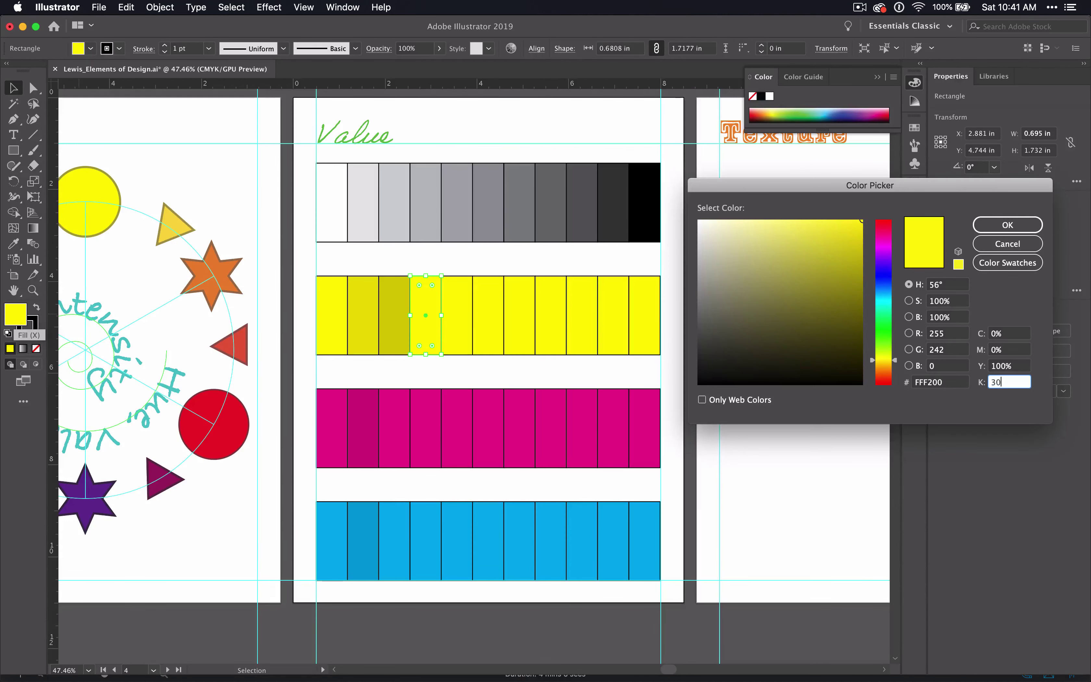
key("Return")
Step: Give the fifth and sixth yellow cells 30% and 40% black
left_click(456, 316)
double_click(17, 318)
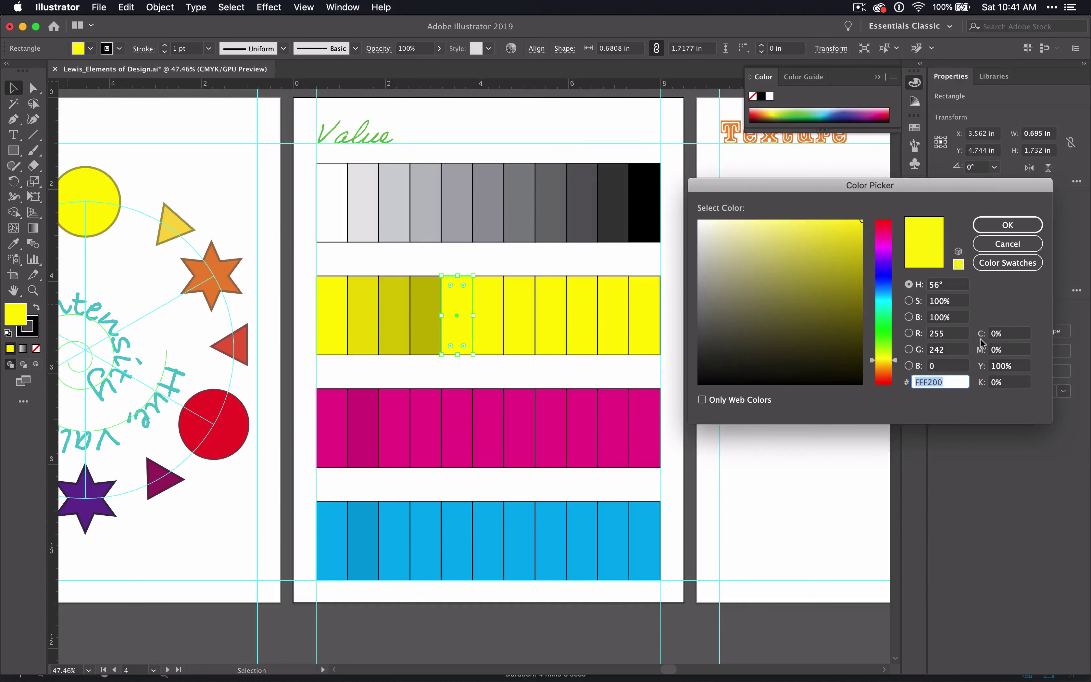
key("Tab")
key("Tab")
key("Tab")
key("Tab")
type("30")
key("Return")
left_click(487, 316)
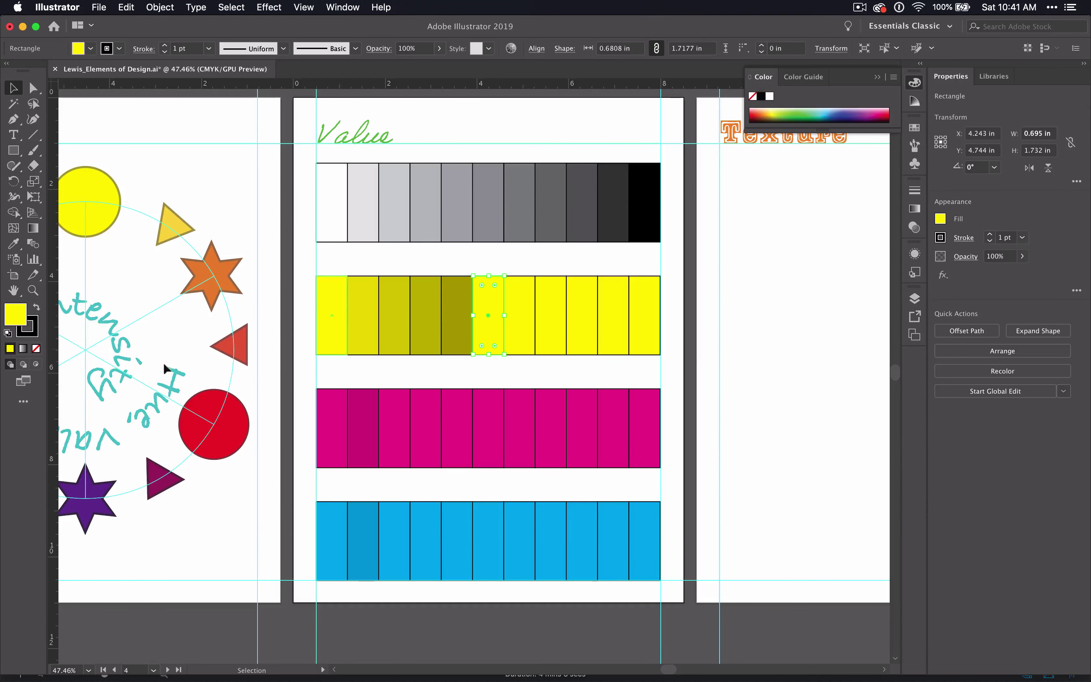
double_click(13, 318)
key("Tab")
key("Tab")
key("Tab")
key("Tab")
type("40")
key("Return")
Step: Restore the seventh yellow cell's colour after an accidental change, then give it 60% black
left_click(519, 316)
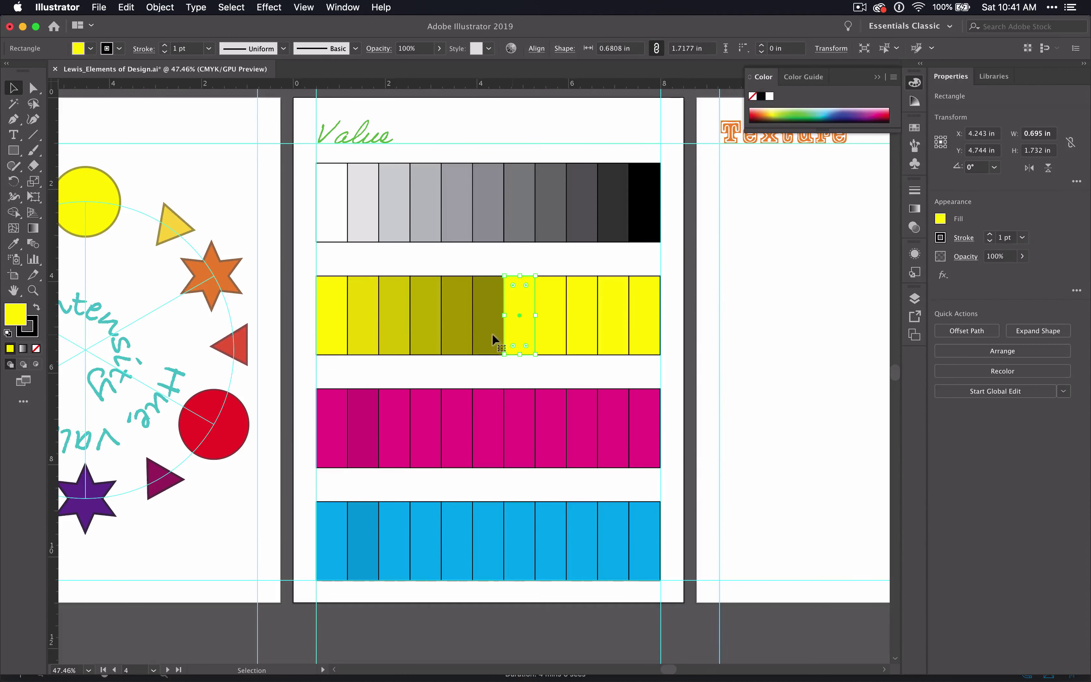
double_click(18, 319)
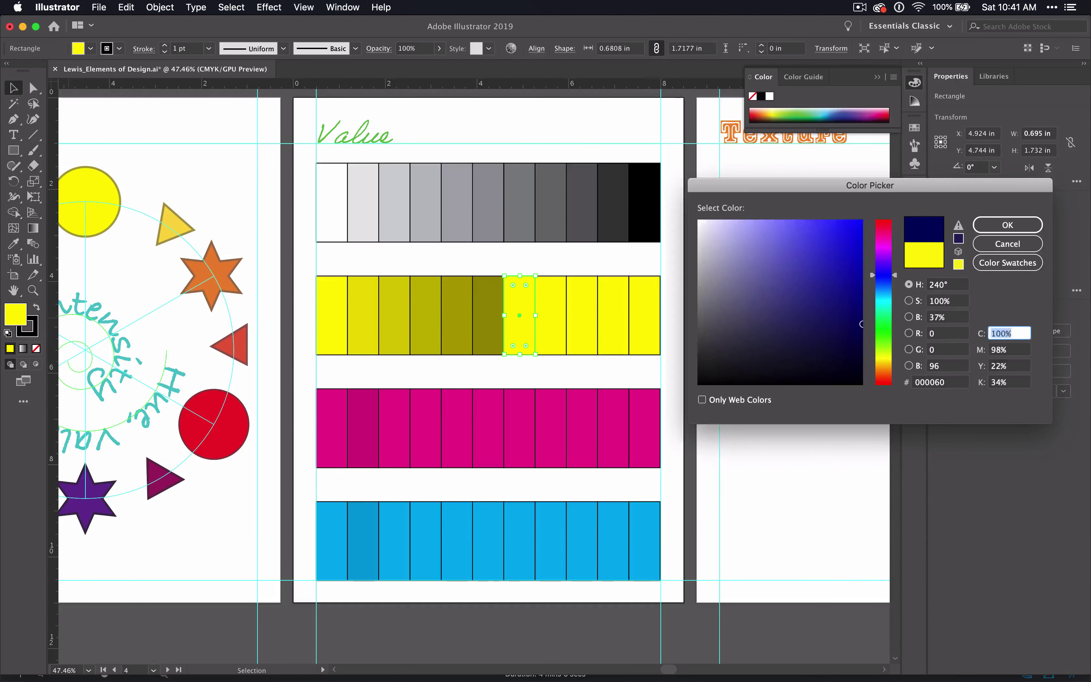
left_click(924, 250)
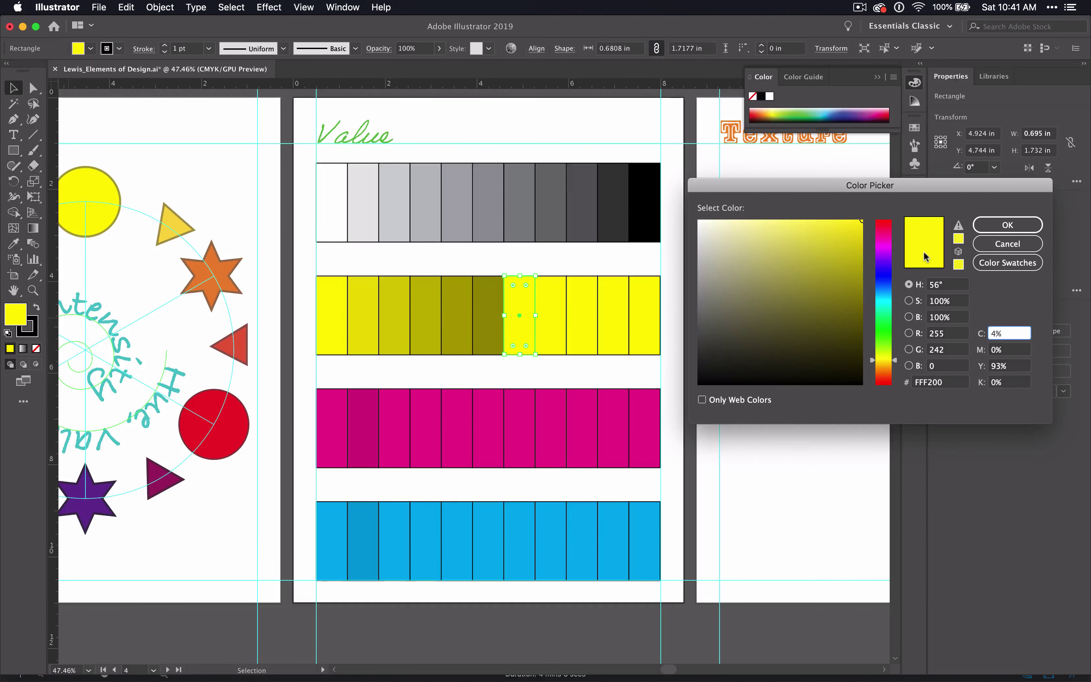
key("Return")
double_click(16, 315)
left_click(1010, 365)
type("60")
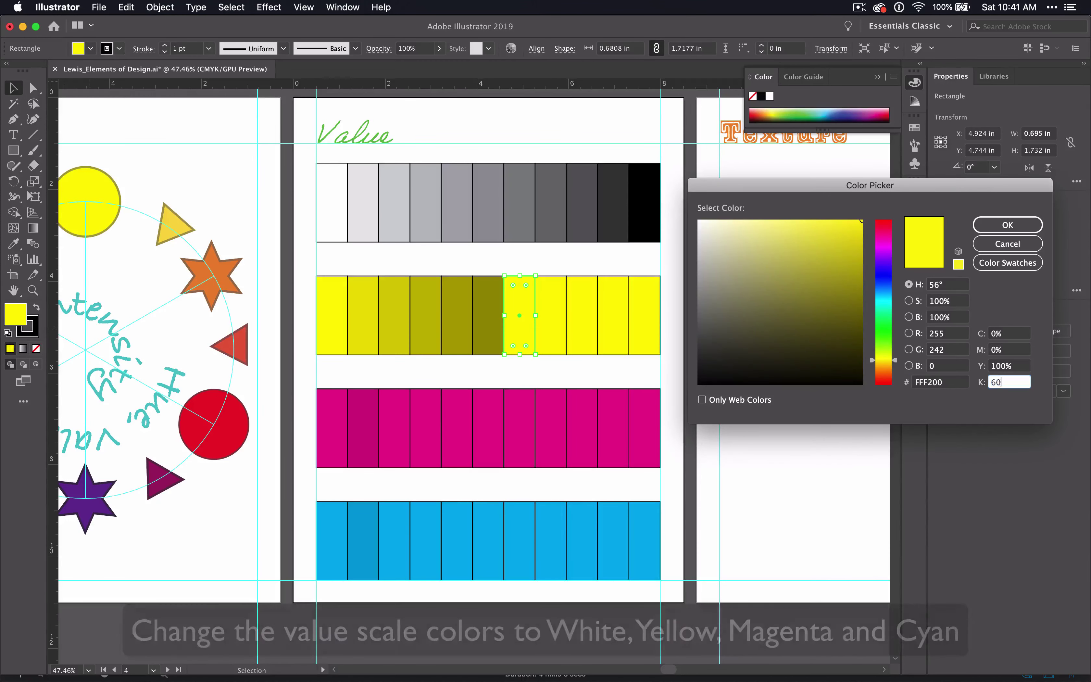
key("Return")
Step: Darken the eighth yellow cell and give the ninth 80% black
left_click(555, 297)
double_click(15, 318)
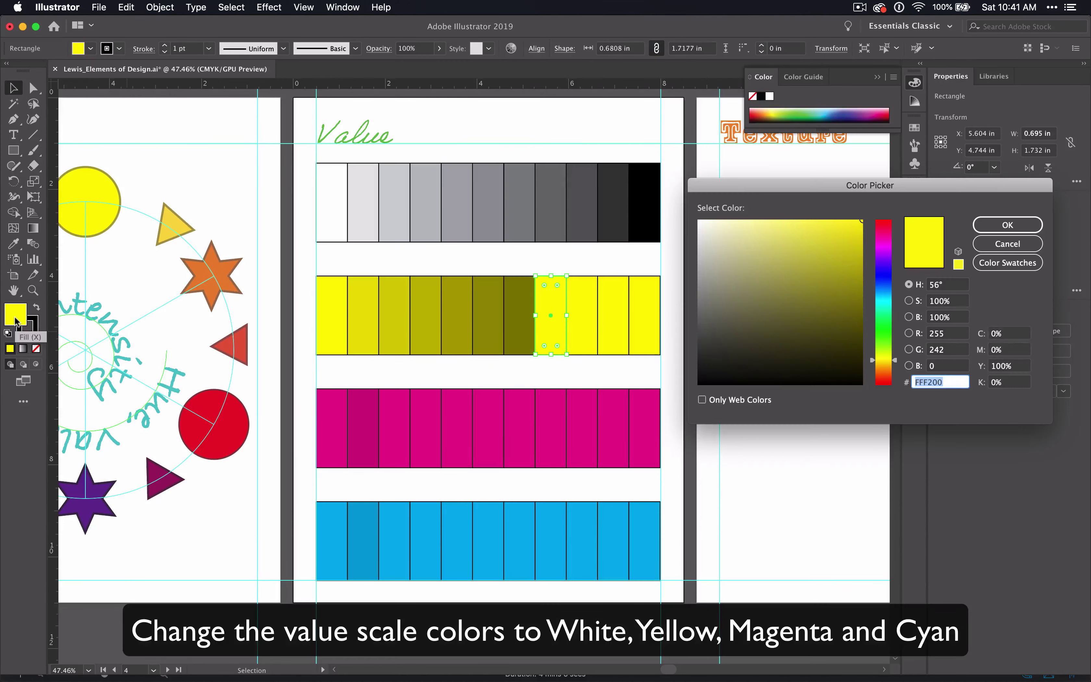
key("Tab")
key("Tab")
key("Tab")
key("Tab")
key("Return")
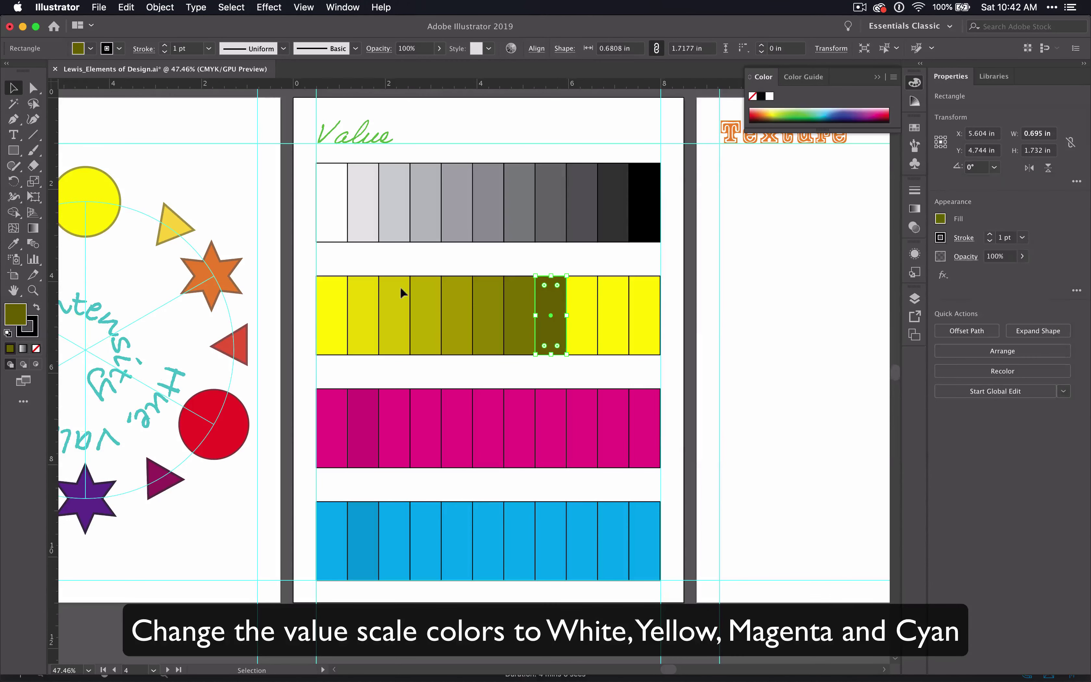
left_click(580, 300)
double_click(14, 315)
left_click(1020, 382)
type("80")
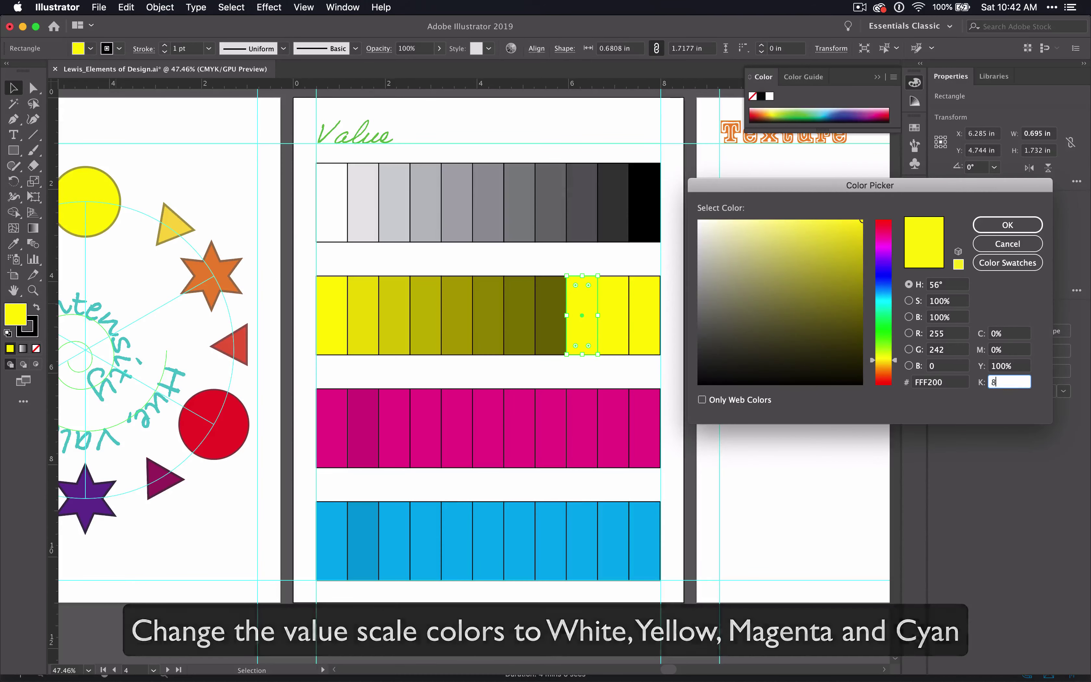
key("Return")
Step: Give the tenth yellow rectangle 90% black and the last one 100% black
left_click(613, 325)
double_click(15, 314)
key("shift+Tab")
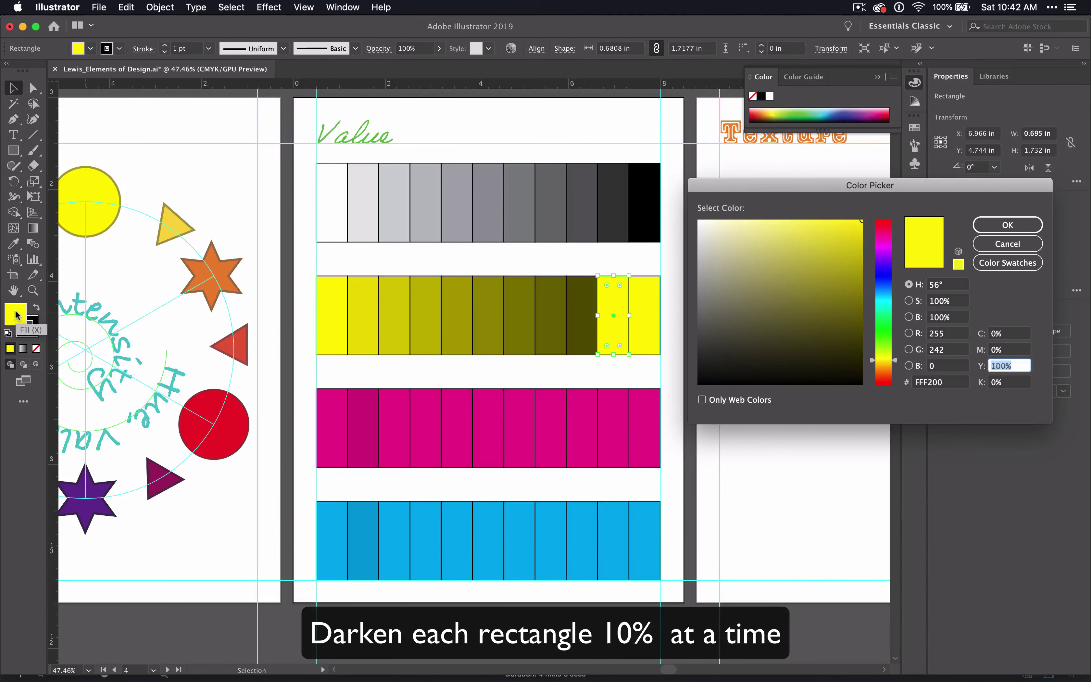
type("90")
key("Return")
left_click(645, 324)
double_click(14, 316)
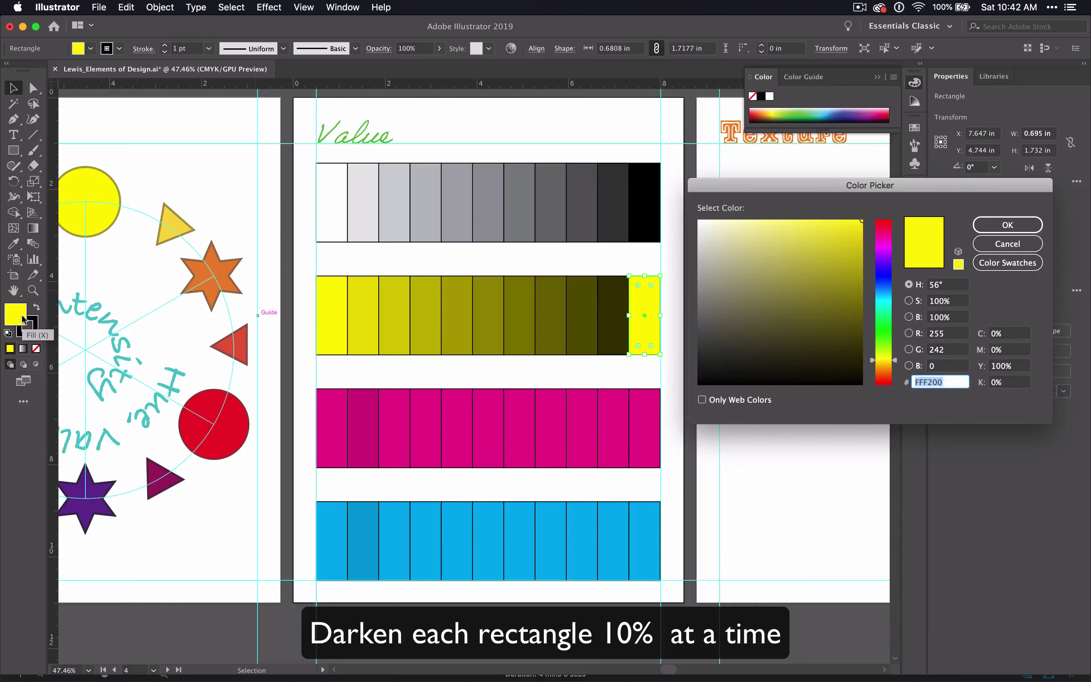
key("shift+Tab")
type("100")
key("Return")
Step: Give the third and fourth magenta rectangles 20% and 30% black
left_click(394, 424)
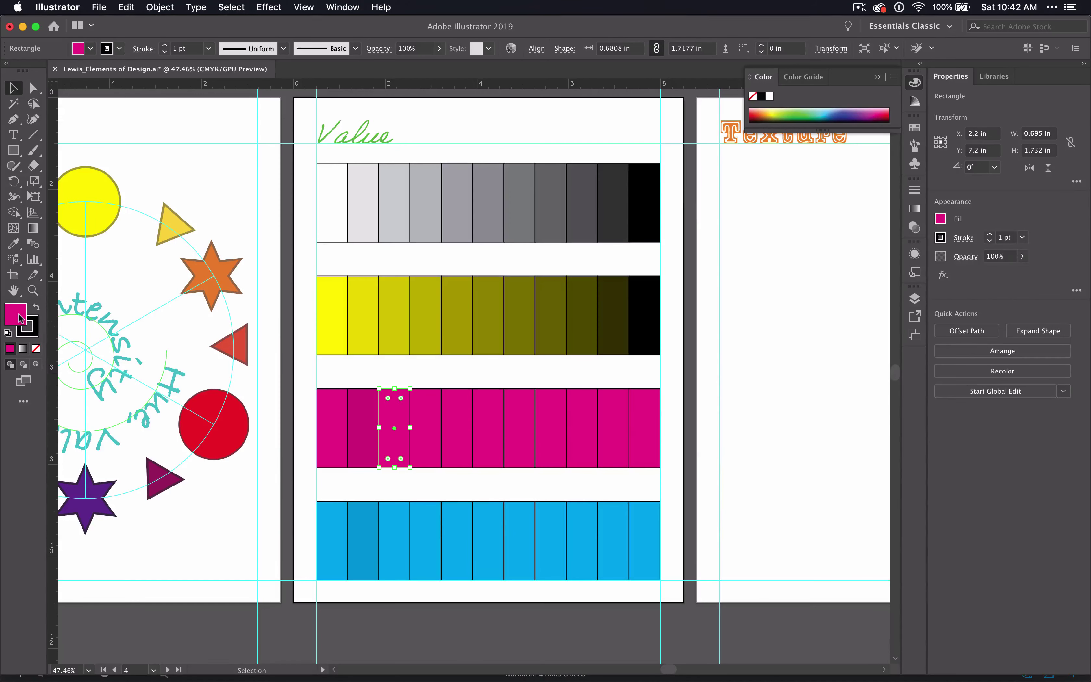
double_click(18, 316)
key("shift+Tab")
type("20")
key("Return")
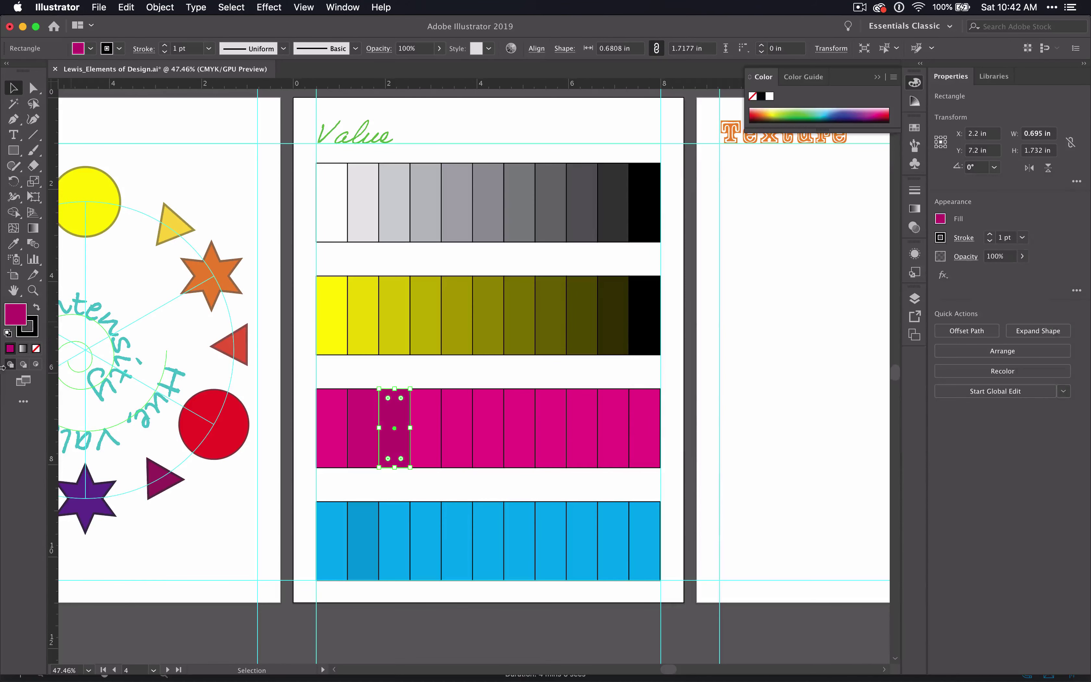
double_click(412, 417)
double_click(20, 314)
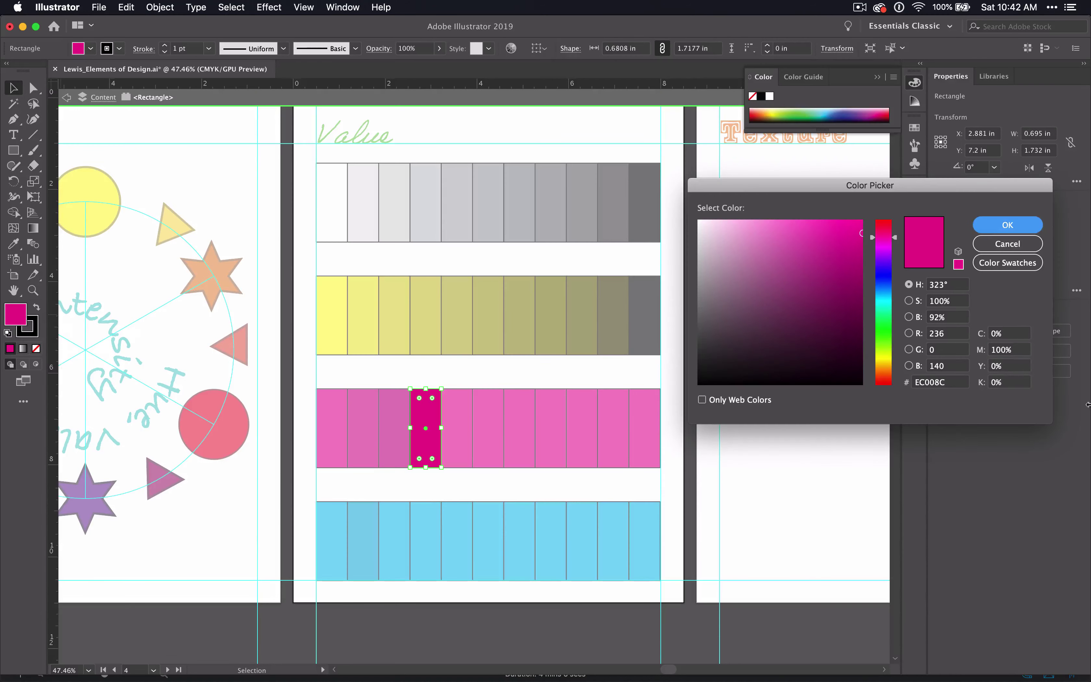
left_click(1004, 383)
type("30")
key("Return")
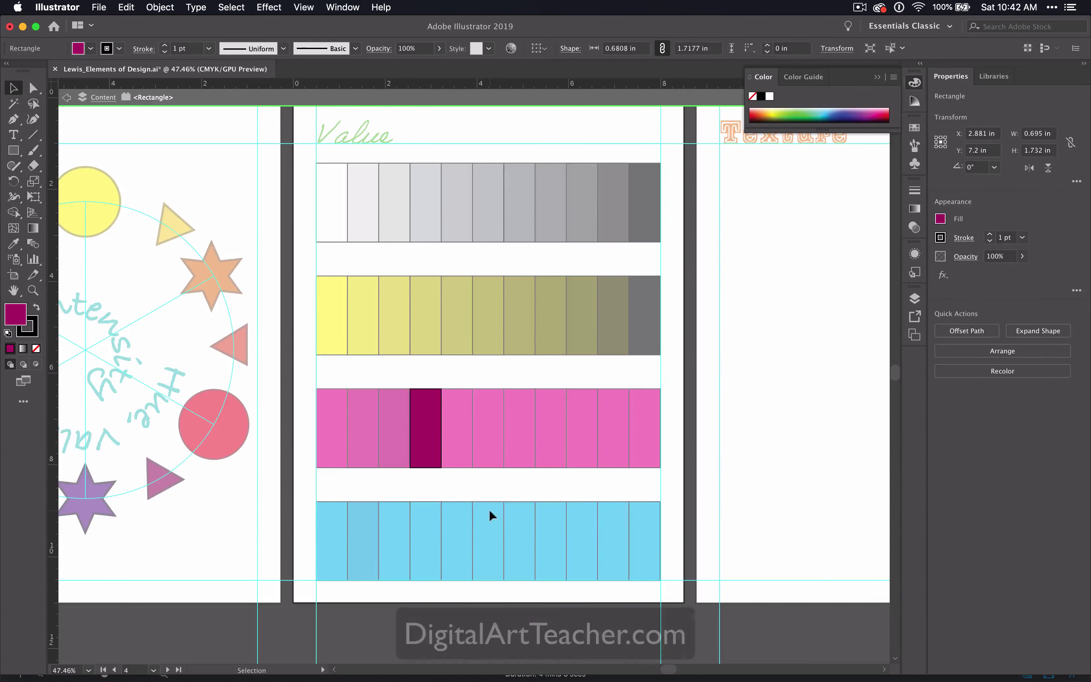
Step: Give the fifth and sixth magenta rectangles 40% and 50% black
left_click(457, 427)
double_click(18, 316)
key("shift+Tab")
type("40")
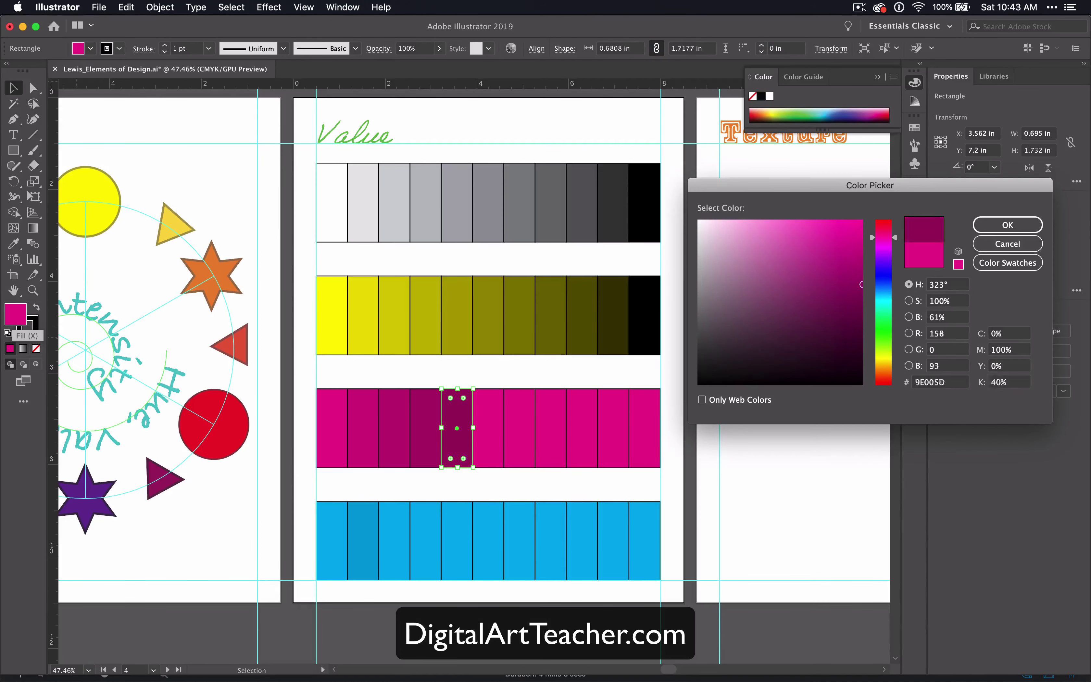
key("Return")
left_click(483, 431)
double_click(18, 320)
key("shift+Tab")
key("shift+Tab")
key("Tab")
type("50")
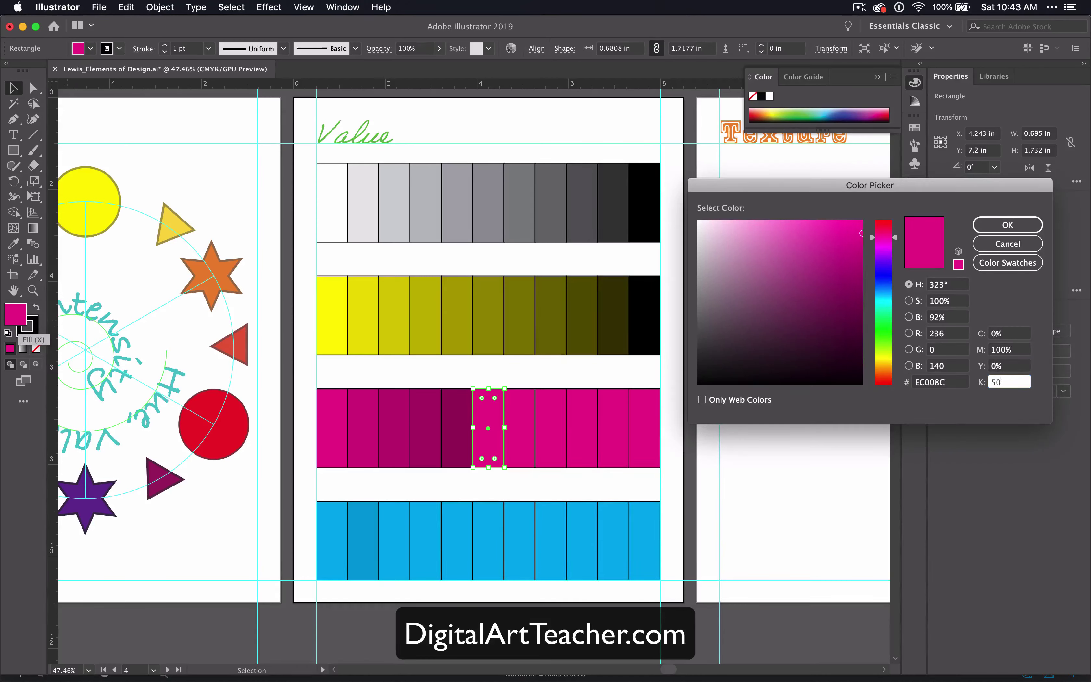
key("Return")
Step: Give the seventh magenta rectangle 60% black
left_click(513, 434)
double_click(22, 322)
key("Tab")
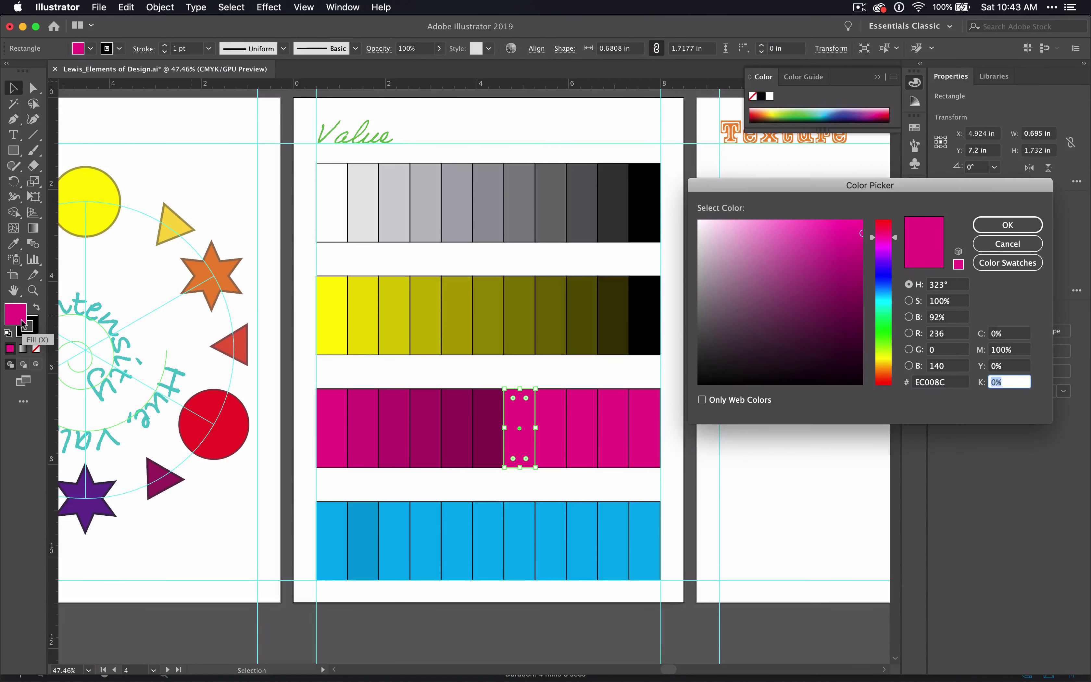
type("60")
key("Return")
Step: Return to the Selection tool and give the eighth magenta rectangle 70% black
key("a")
key("super+z")
key("v")
left_click(551, 427)
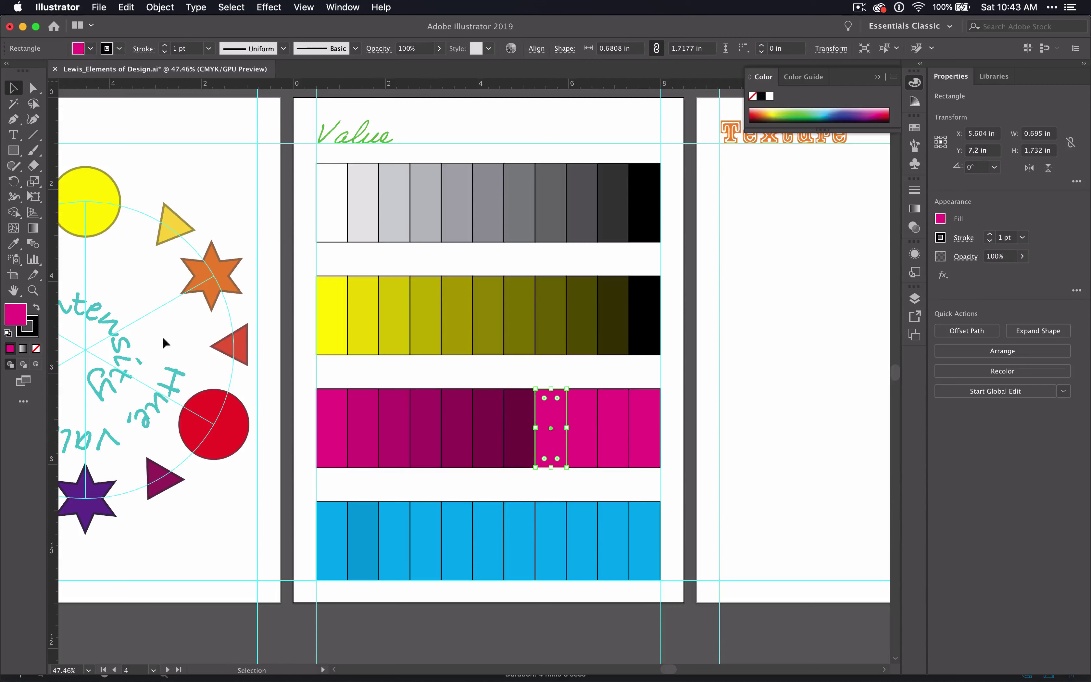
double_click(16, 315)
key("Tab")
type("70")
key("Return")
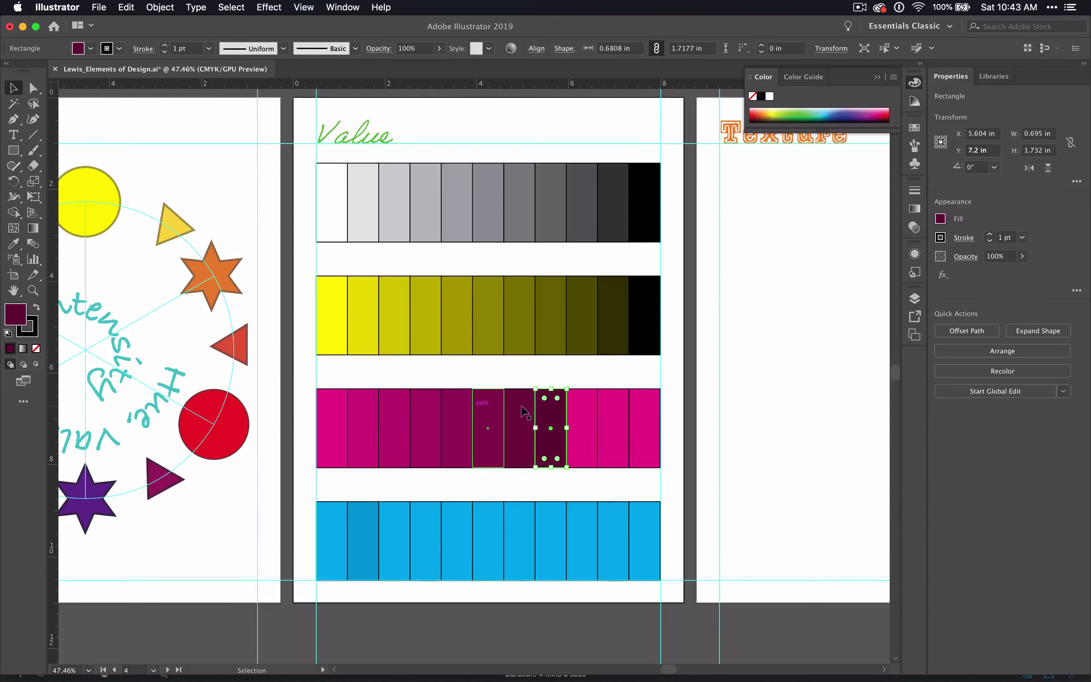
Step: Give the ninth and tenth magenta rectangles 80% and 90% black
left_click(581, 428)
double_click(22, 318)
key("Tab")
type("80")
key("Return")
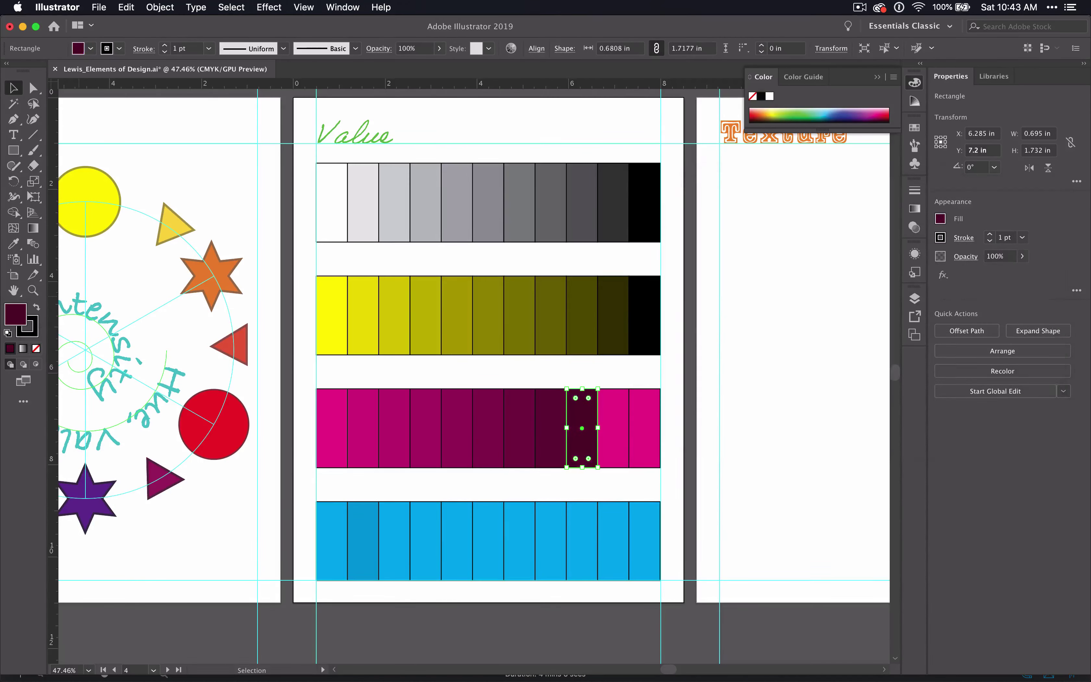
double_click(613, 427)
double_click(22, 318)
key("Tab")
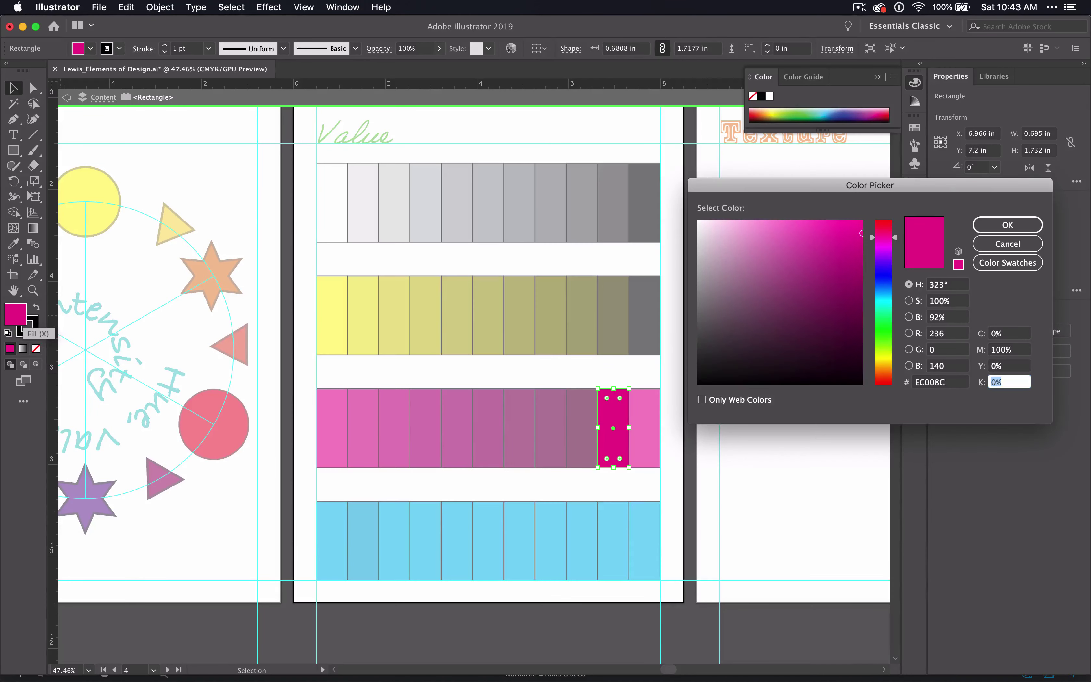
type("90")
key("Return")
Step: Leave isolation mode and give the last magenta rectangle 100% black
double_click(667, 446)
left_click(645, 428)
double_click(15, 314)
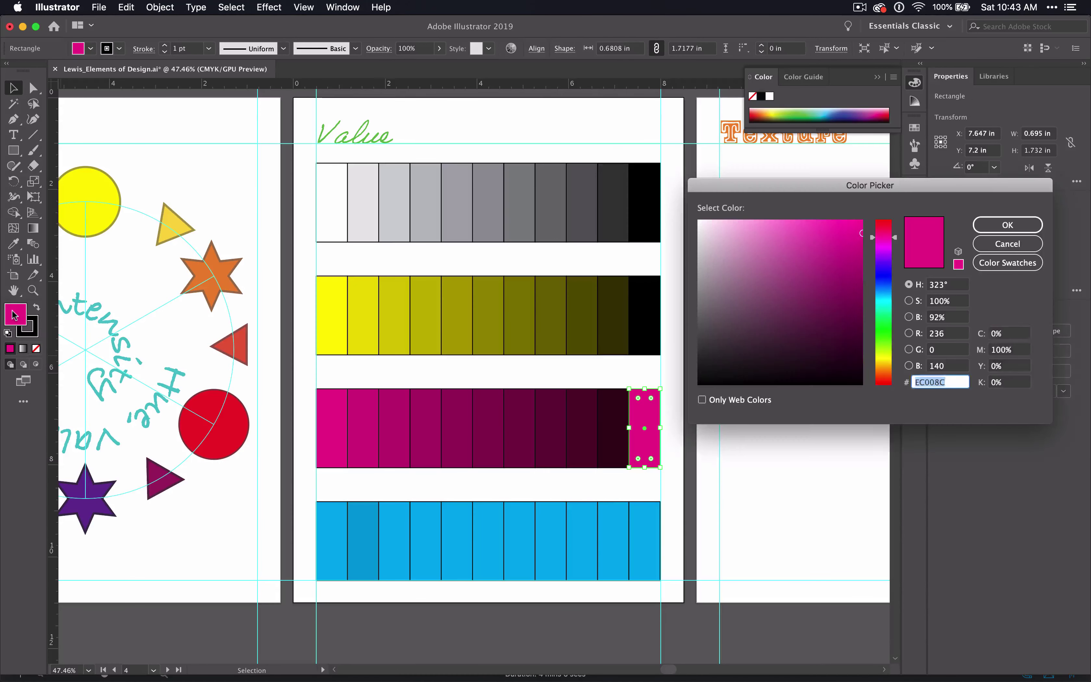
key("Tab")
type("100")
key("Return")
left_click(394, 539)
Step: Set the black (K) value to 2 on the third cyan rectangle and 30 on the fourth
double_click(14, 315)
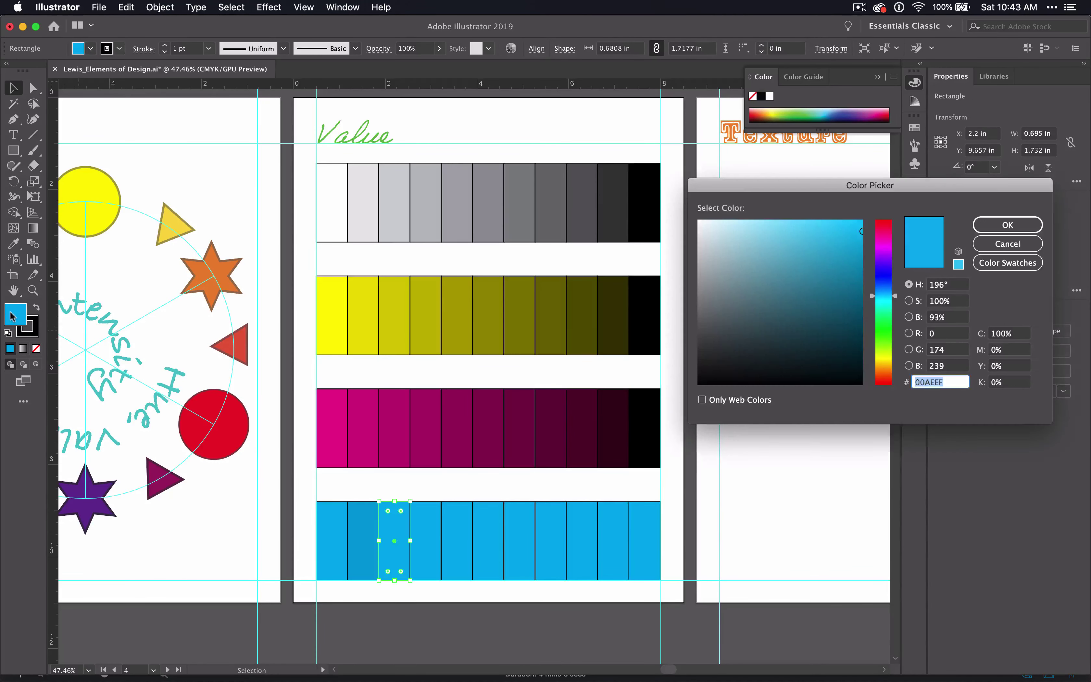
key("Tab")
type("2")
key("Return")
double_click(428, 527)
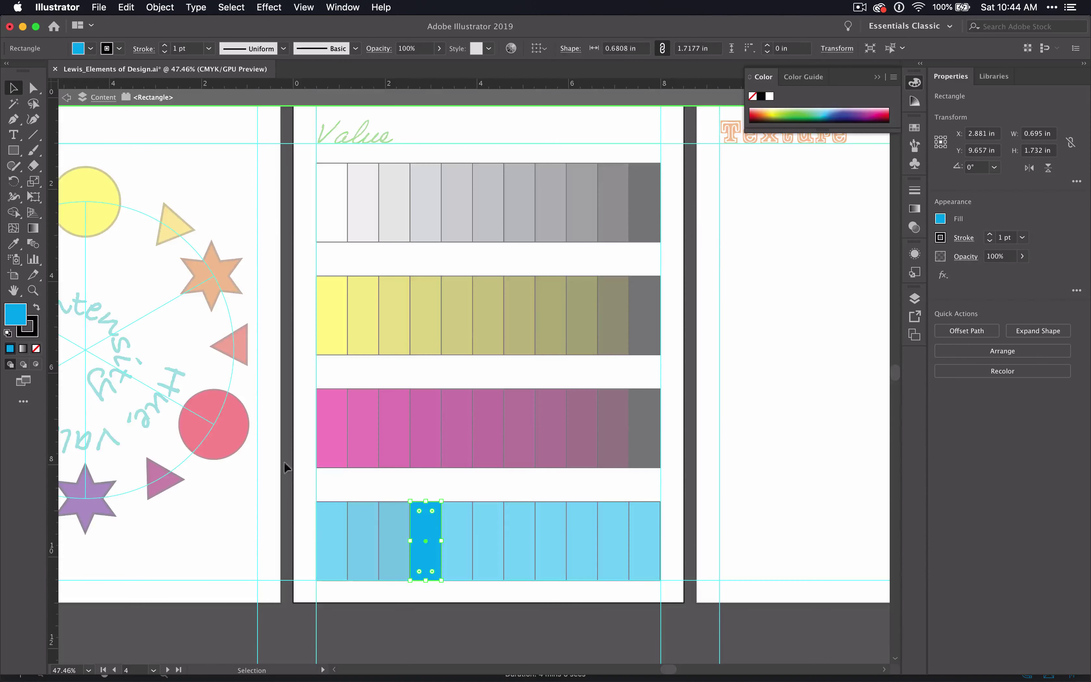
double_click(8, 310)
key("Tab")
type("30")
key("Return")
Step: Give the fifth and sixth cyan rectangles progressively darker black (K) fills
double_click(456, 539)
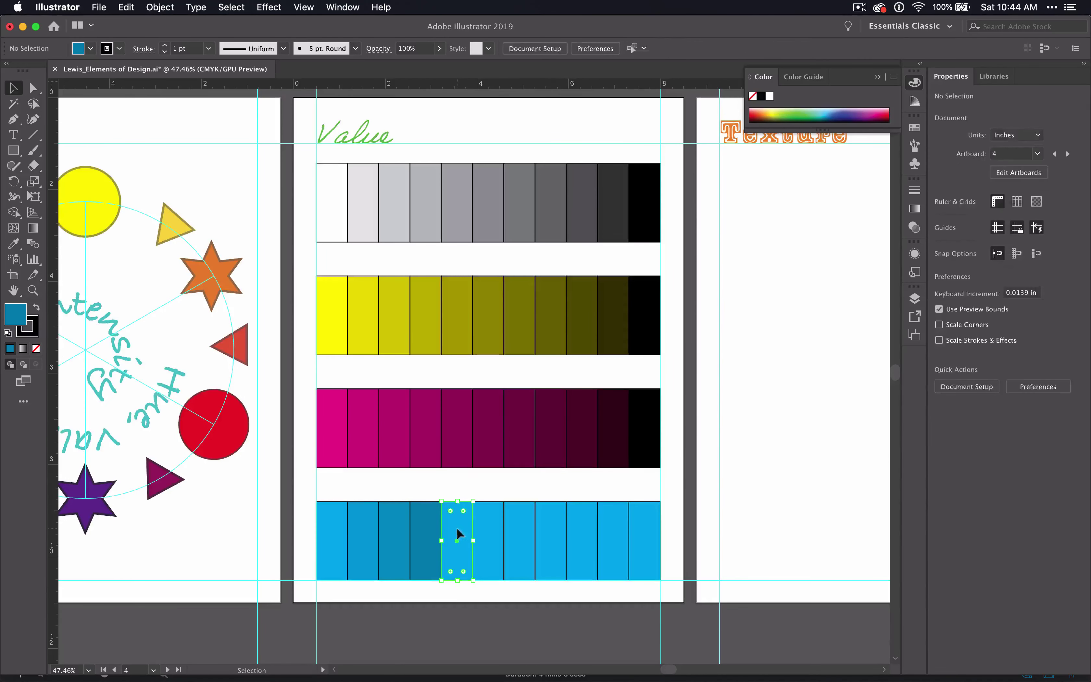
double_click(19, 319)
key("Tab")
key("Tab")
key("Tab")
key("Tab")
key("Return")
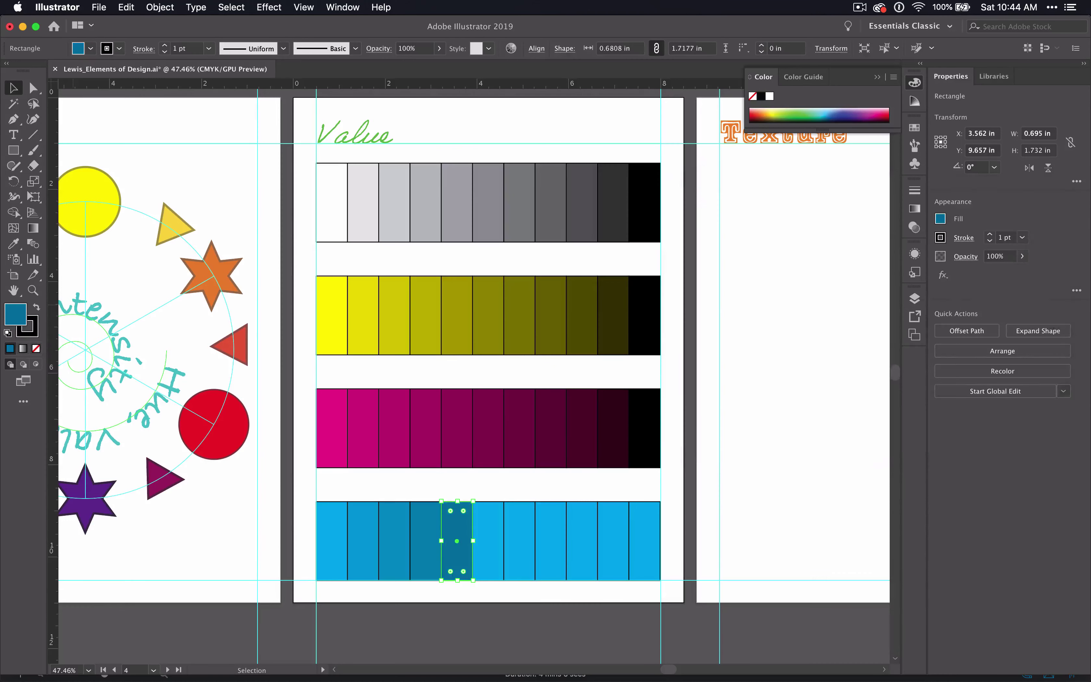
double_click(491, 526)
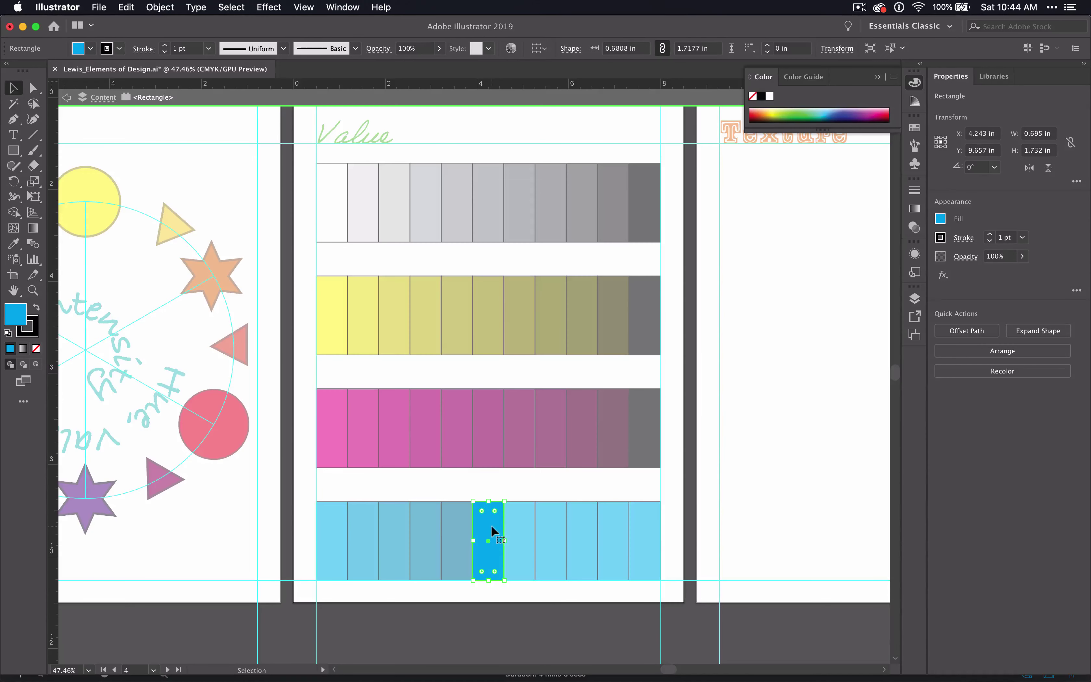
double_click(484, 485)
double_click(940, 218)
key("Tab")
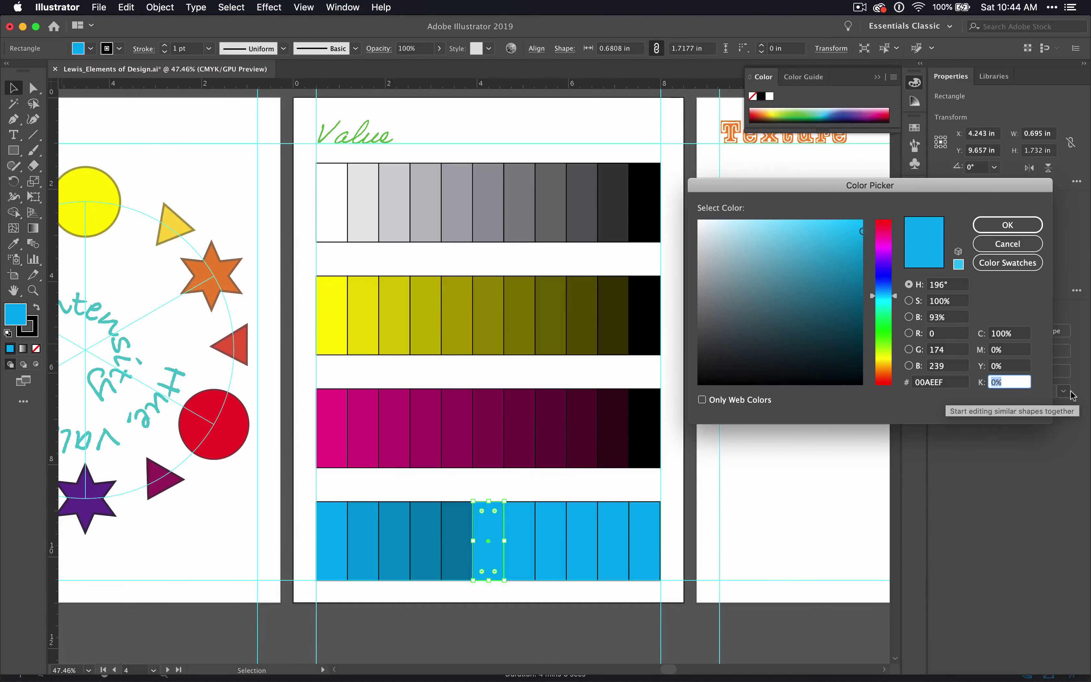
key("Return")
Step: Set the seventh and eighth cyan rectangles to 60% and 70% black
double_click(516, 513)
double_click(518, 526)
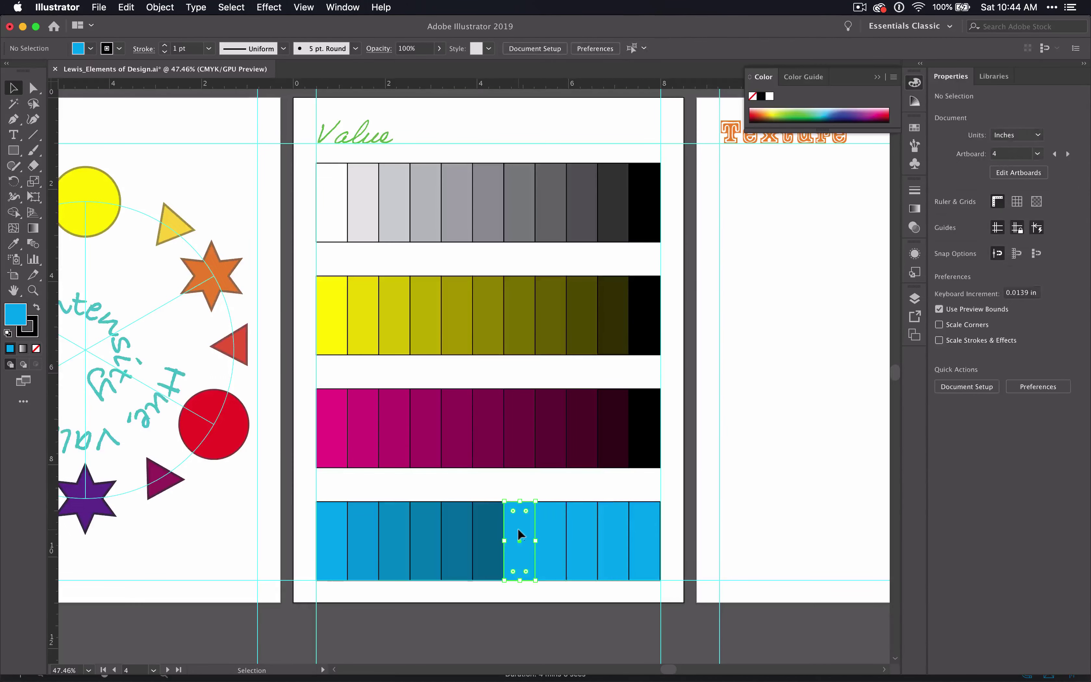
key("Tab")
key("Tab")
double_click(16, 315)
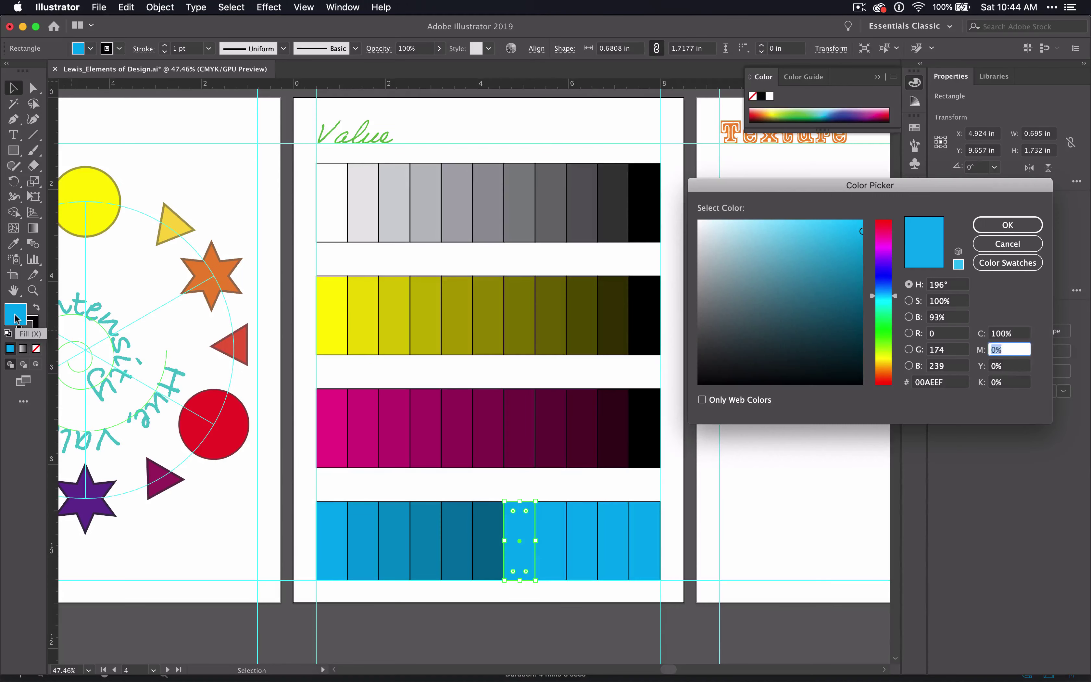
key("Tab")
type("60")
key("Return")
double_click(542, 534)
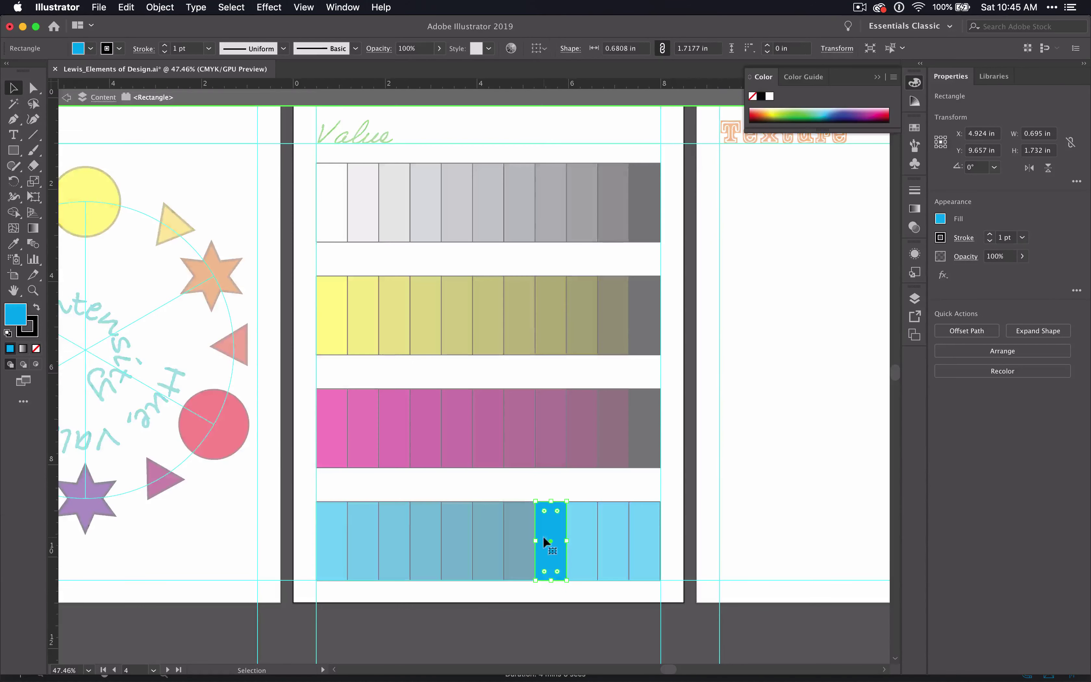
double_click(542, 535)
double_click(16, 313)
key("Tab")
type("70")
key("Return")
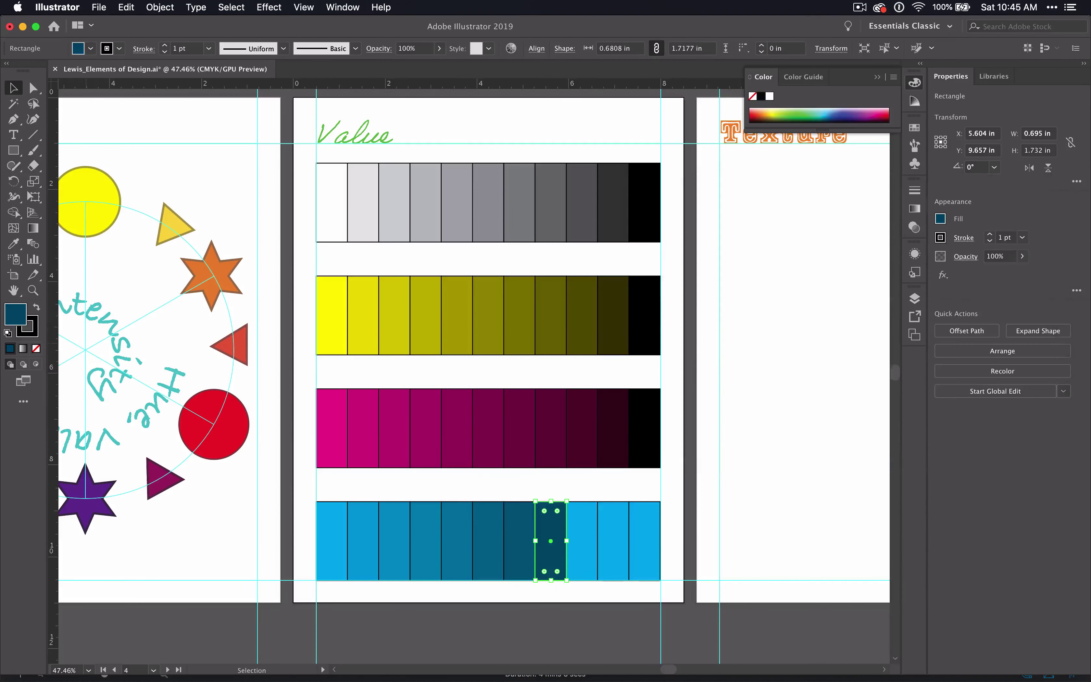
Step: Set the ninth and tenth cyan rectangles to 80% and 90% black
left_click(579, 526)
double_click(16, 314)
key("Tab")
key("Tab")
key("Tab")
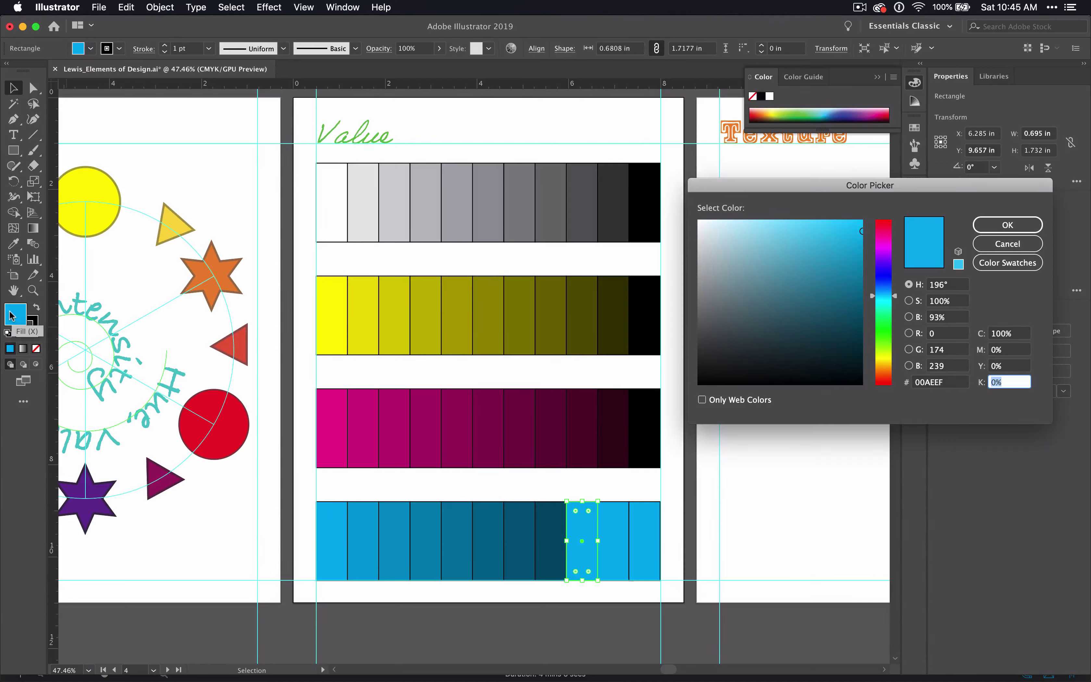
type("80")
key("Return")
left_click(612, 528)
double_click(16, 314)
key("Tab")
key("Tab")
key("Tab")
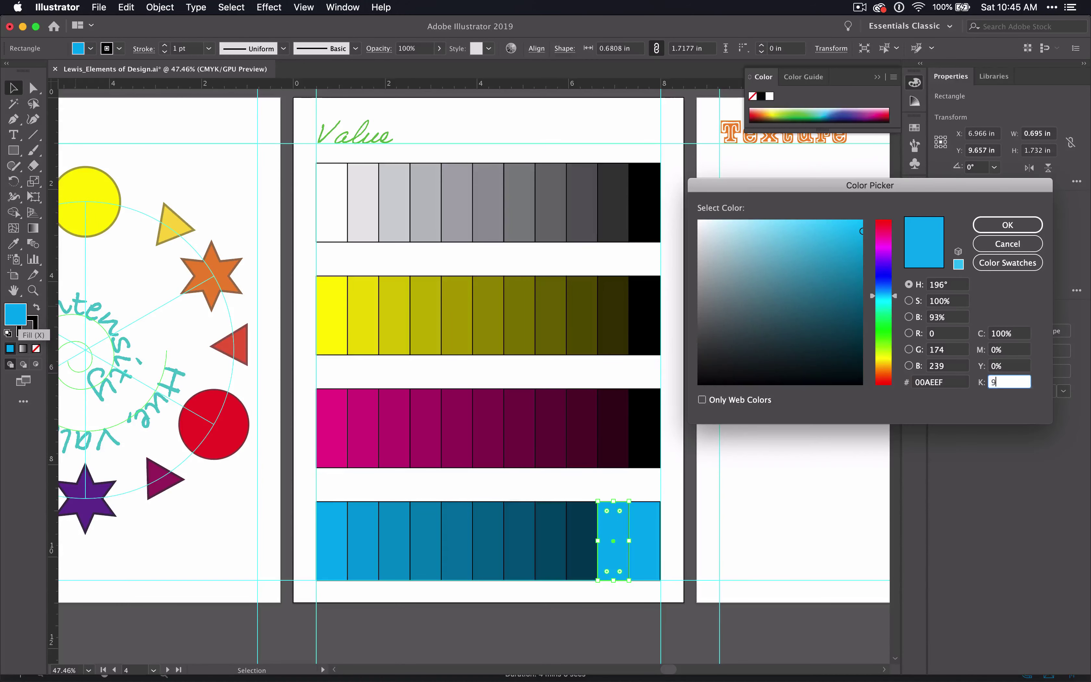
type("90")
key("Return")
Step: Make the last cyan rectangle 100% black, then exit isolation mode
double_click(644, 541)
double_click(16, 314)
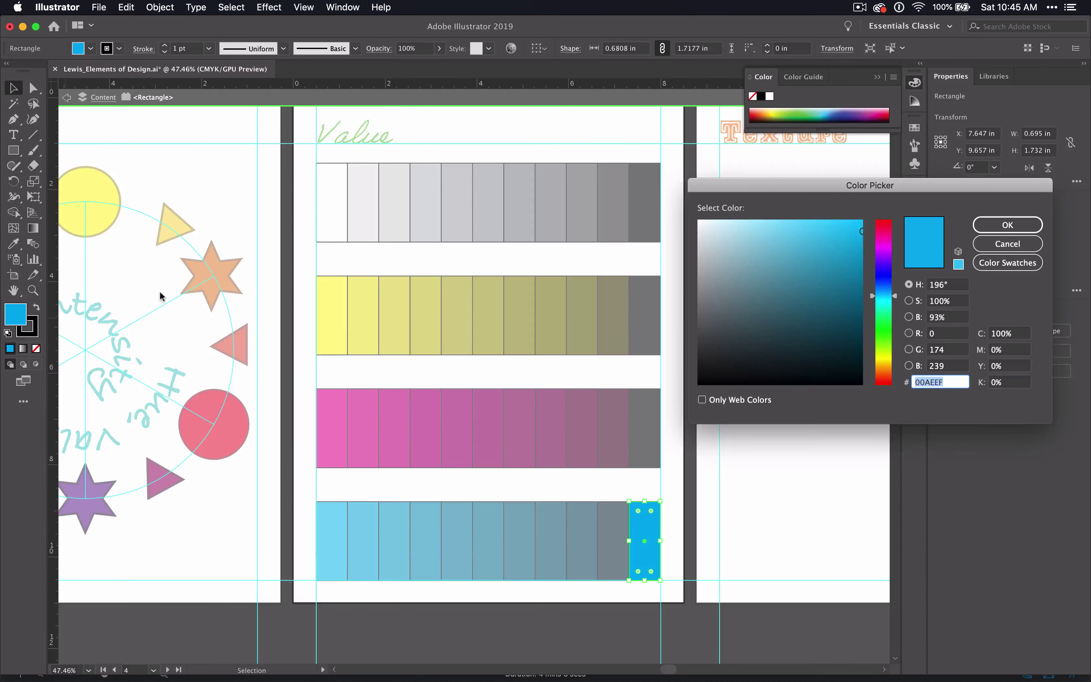
key("Tab")
key("Tab")
key("Tab")
key("Tab")
type("100")
key("Return")
double_click(493, 477)
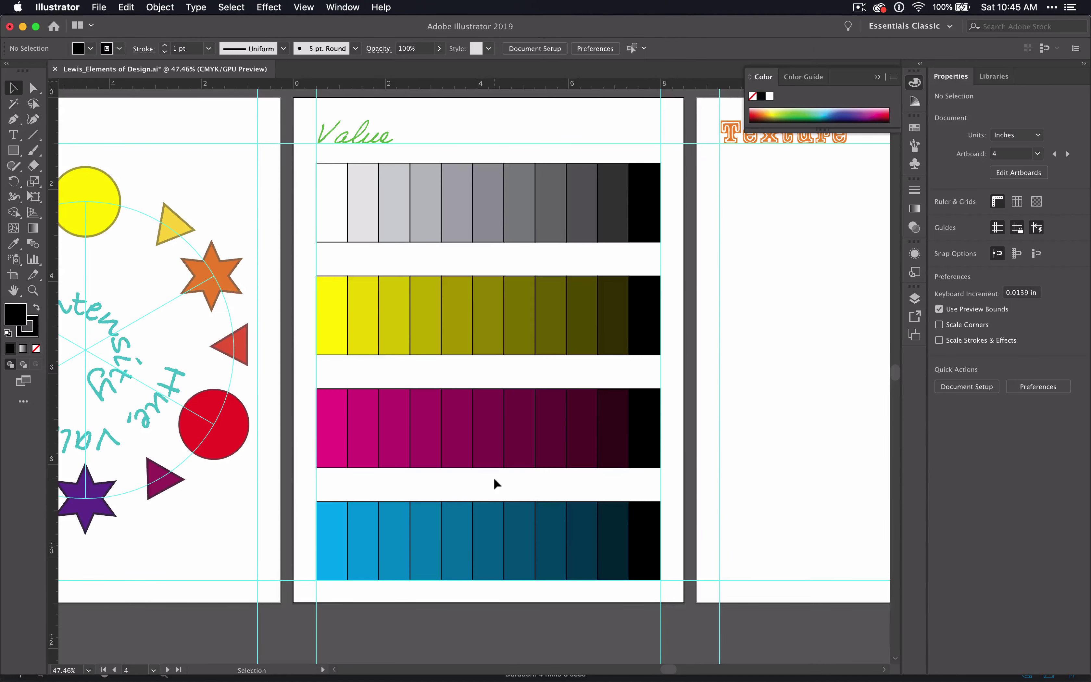